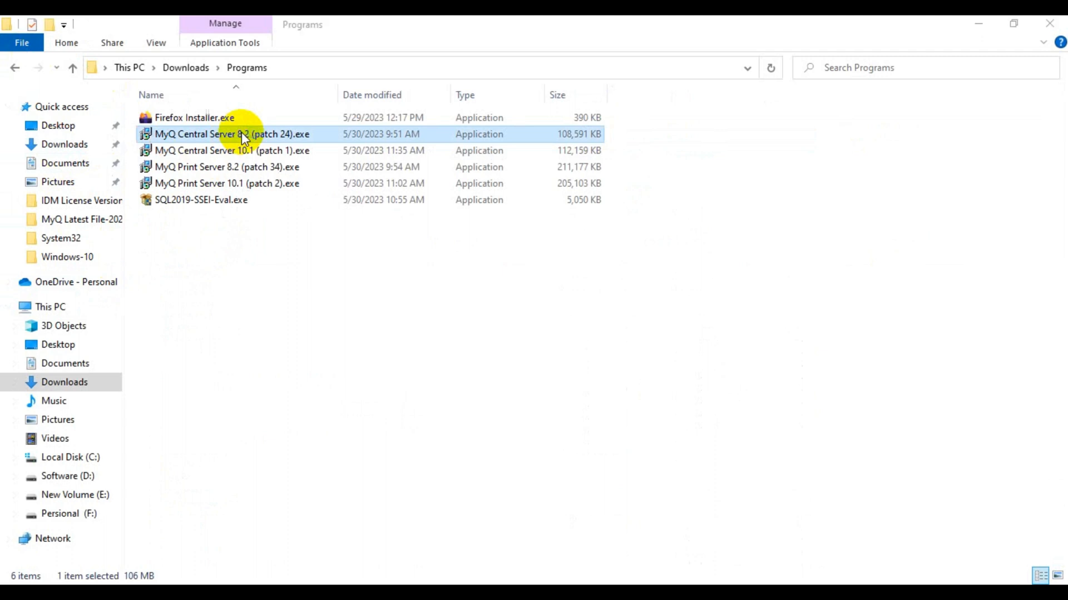
# Install MyQ Central Server 8.2 to C:\Program Files\MyQ Central Server with default components, accepting the licence.
pyautogui.doubleClick(241, 134)
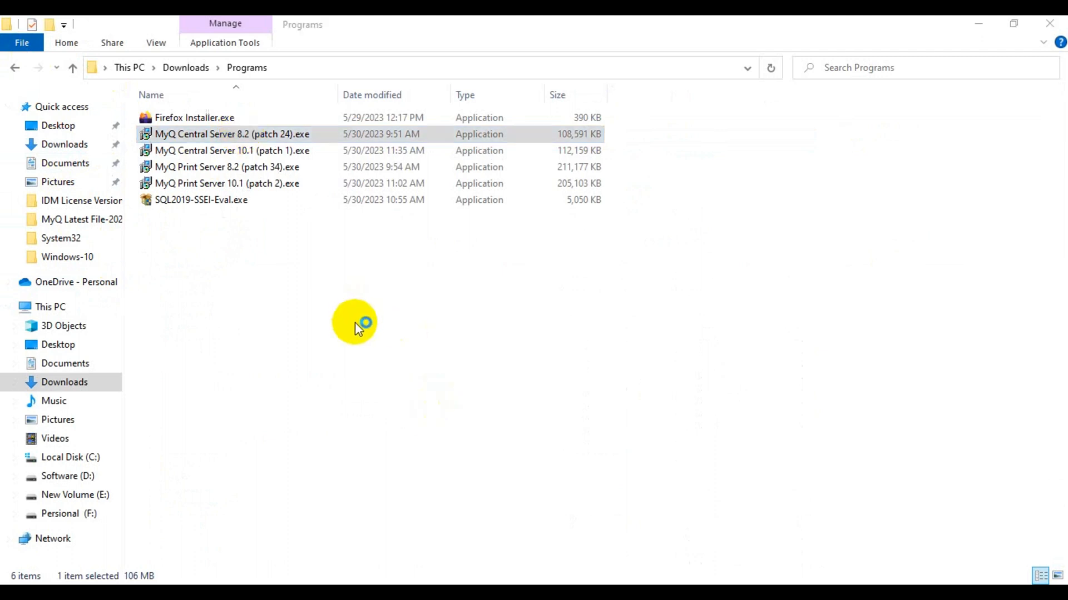
pyautogui.click(550, 348)
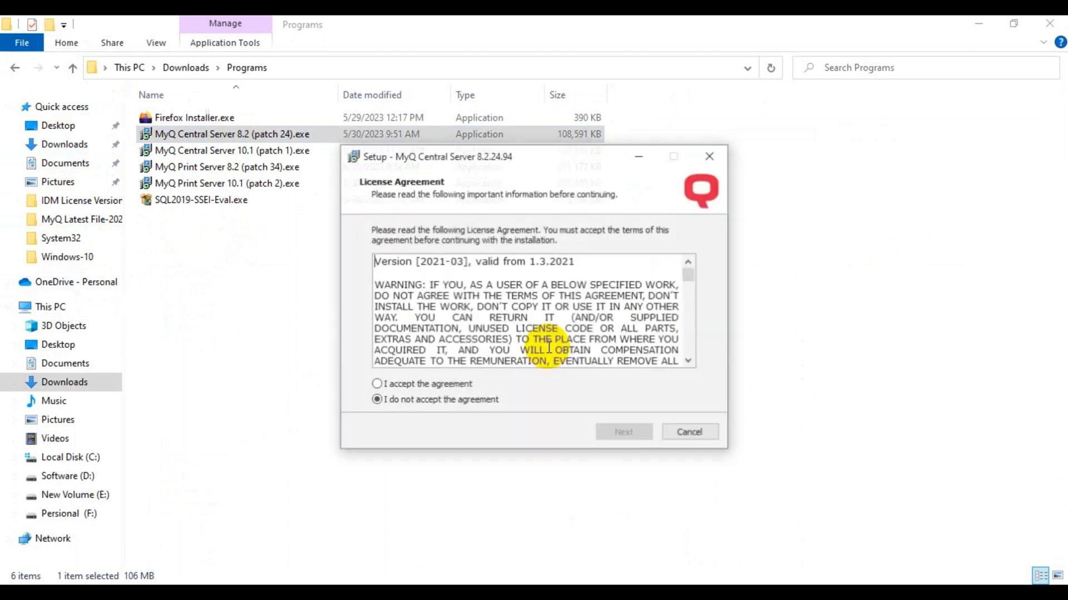
pyautogui.click(454, 386)
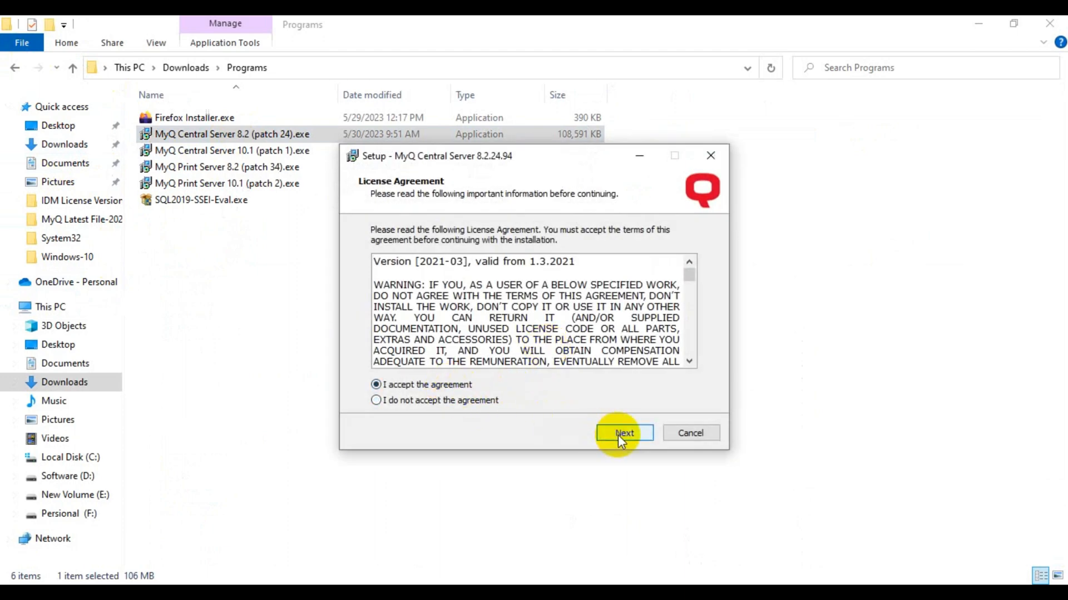
pyautogui.click(618, 433)
pyautogui.click(618, 434)
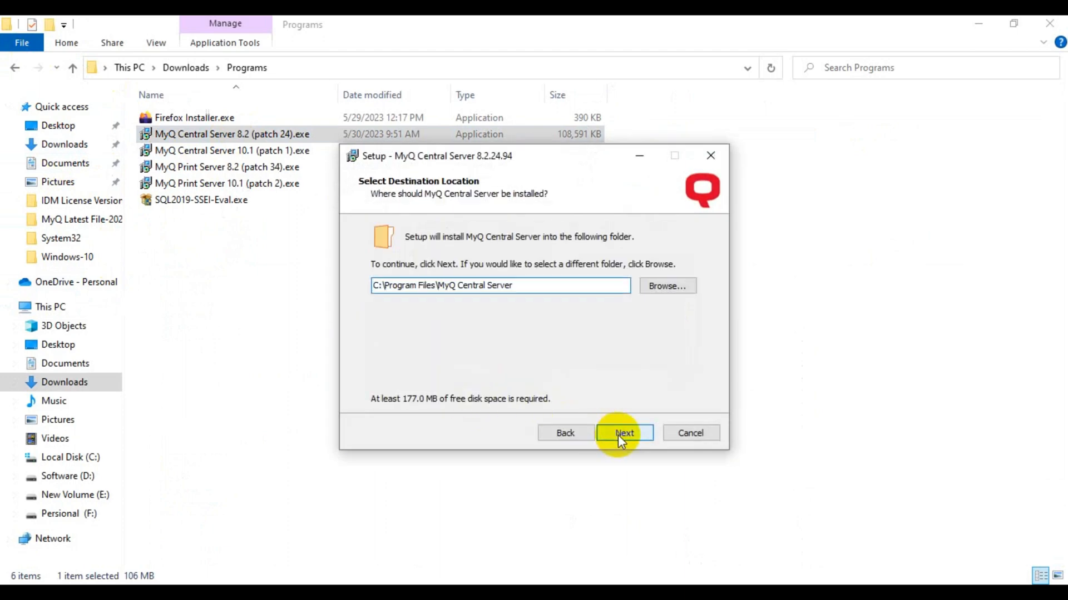
pyautogui.click(619, 434)
pyautogui.click(619, 434)
pyautogui.click(620, 435)
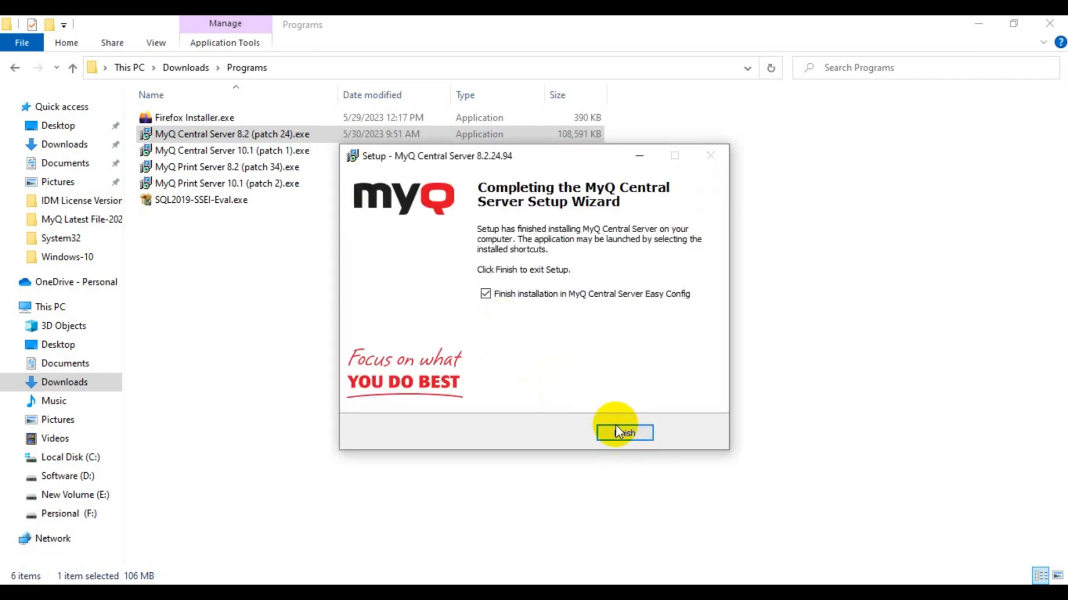
pyautogui.click(637, 157)
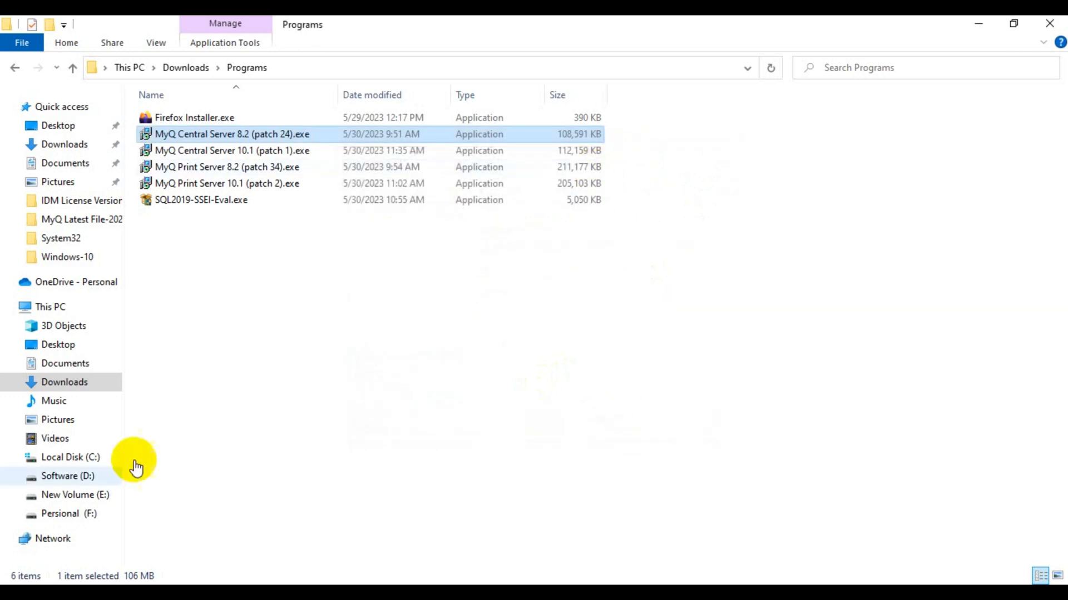
# Launch SQL Server 2019 Configuration Manager from the Microsoft SQL Server 2019 group in Start.
pyautogui.click(13, 581)
pyautogui.scroll(-10, 120, 392)
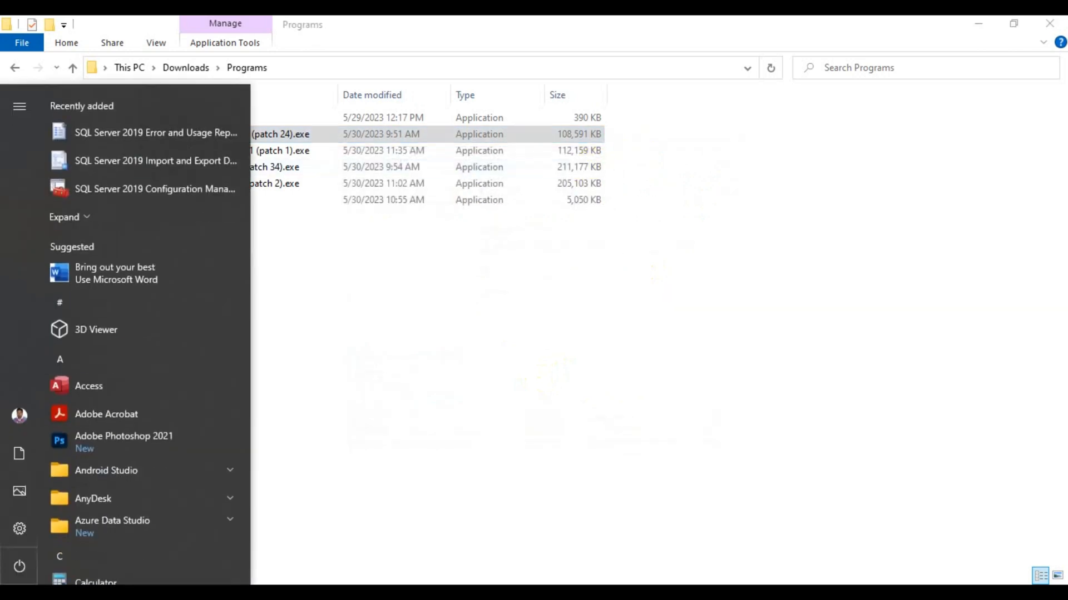
pyautogui.scroll(-5, 123, 395)
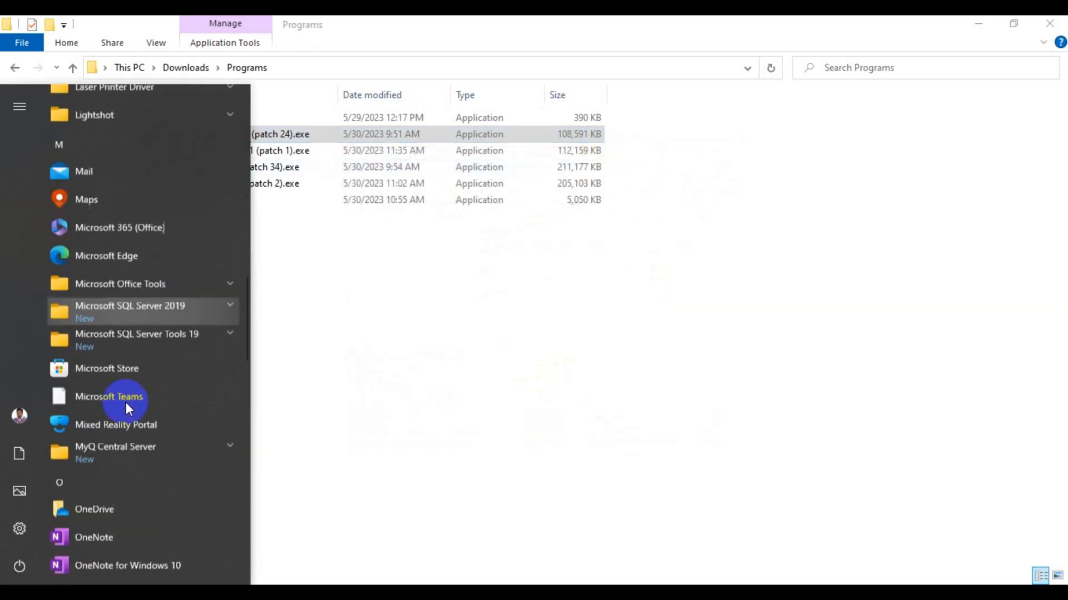
pyautogui.click(204, 300)
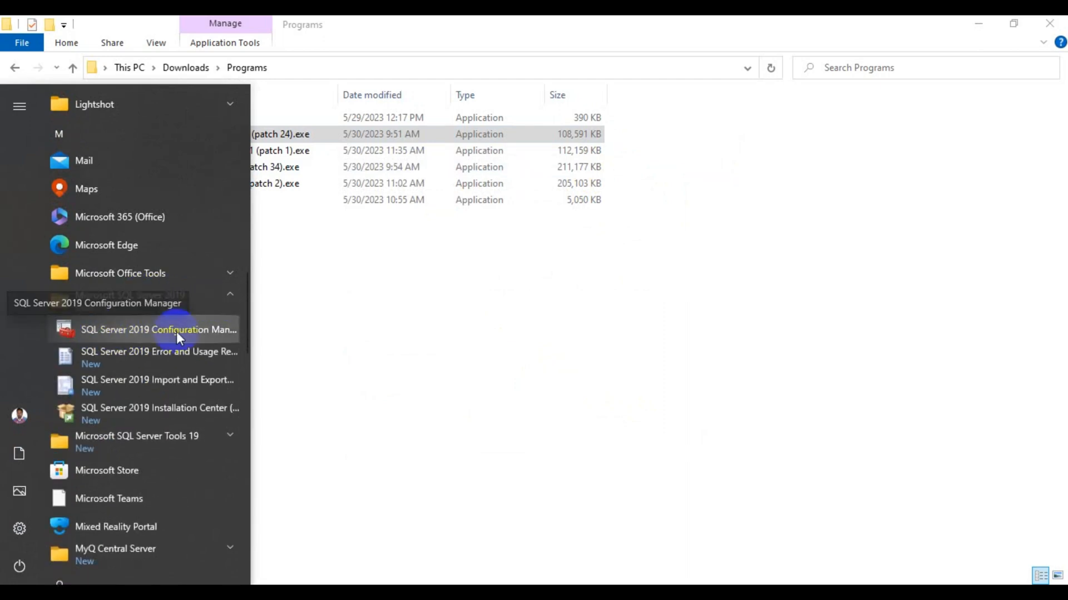
pyautogui.click(144, 330)
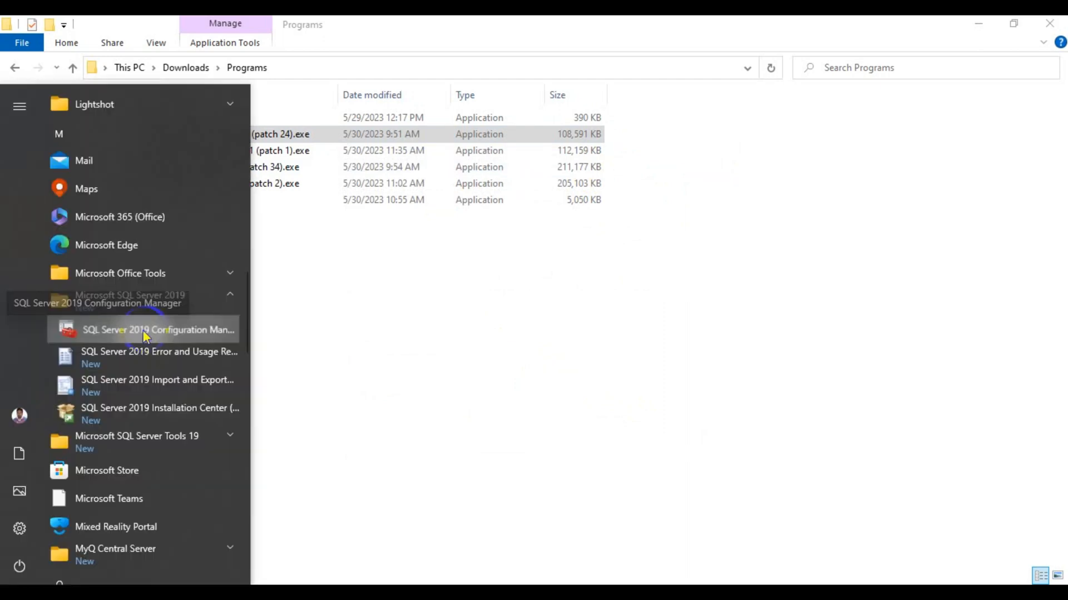
pyautogui.click(142, 331)
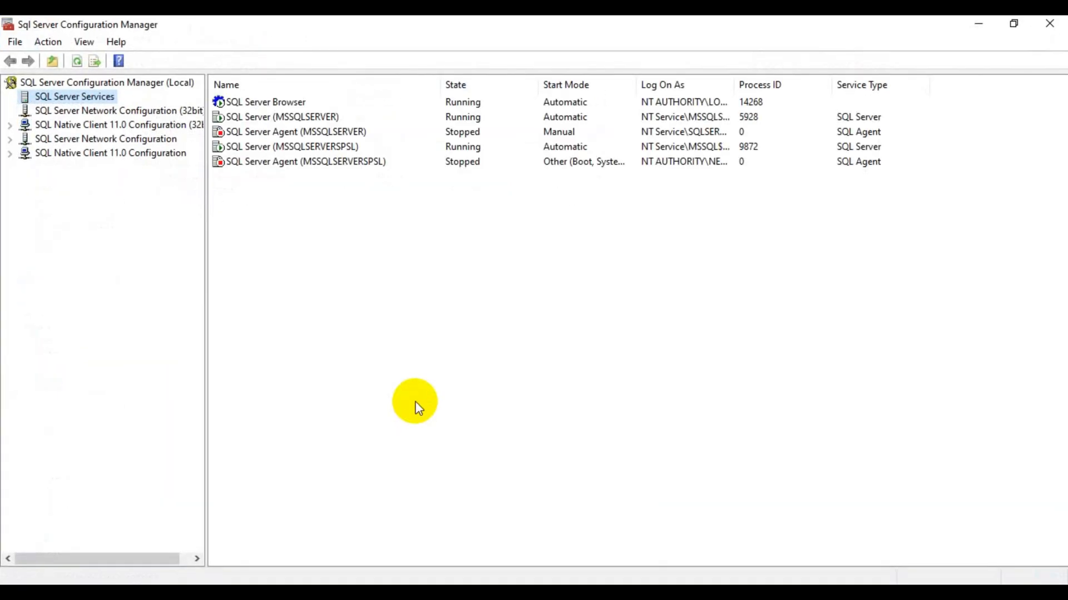
# Open the MSSQLSERVERSPSL network protocols and set TCP/IP Enabled to Yes in its properties.
pyautogui.click(90, 139)
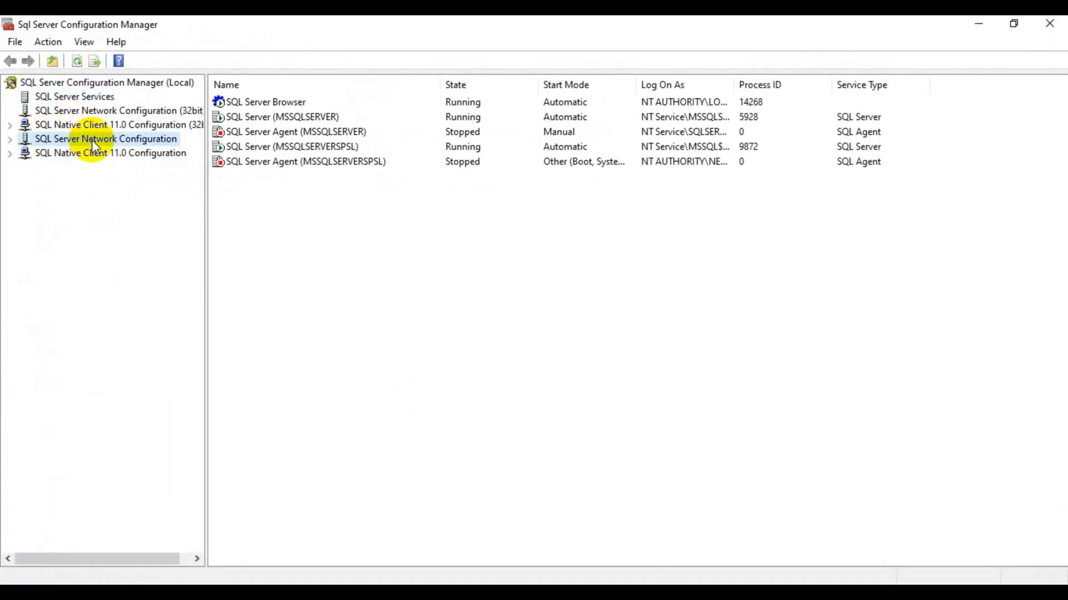
pyautogui.click(11, 140)
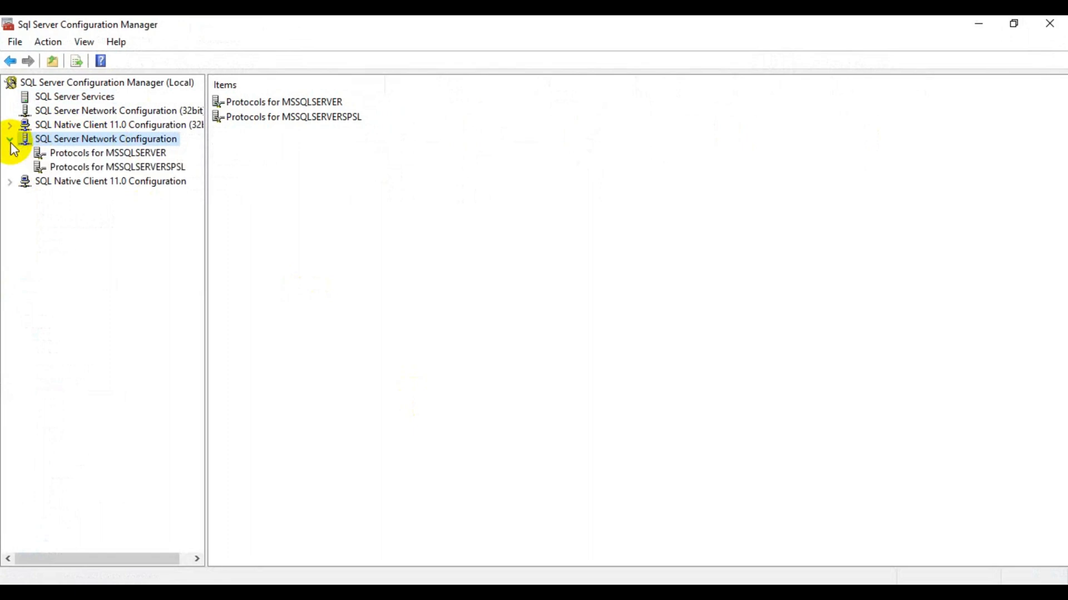
pyautogui.click(64, 167)
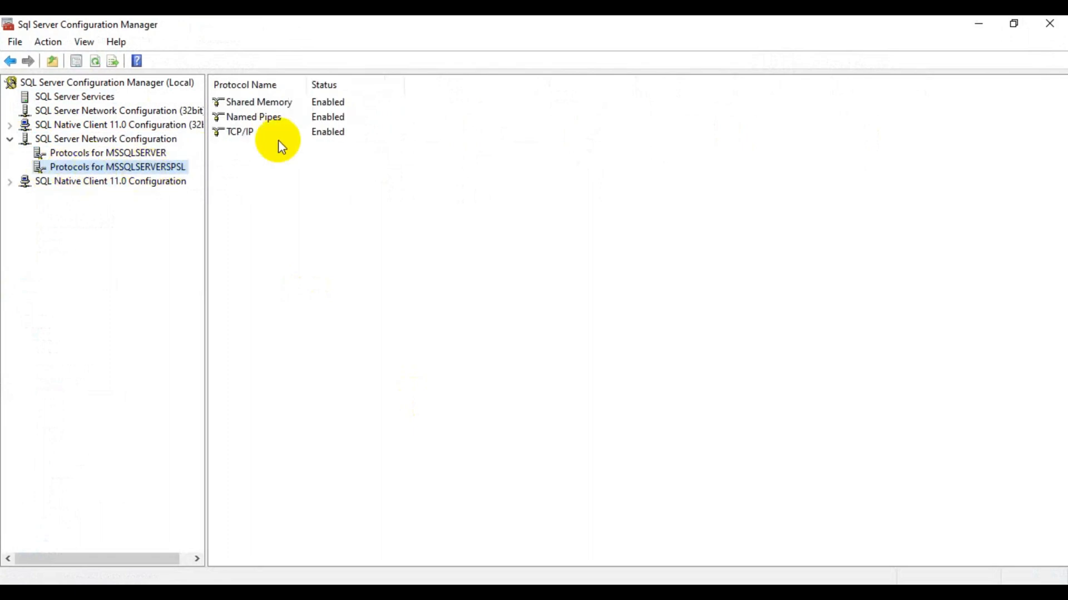
pyautogui.doubleClick(316, 139)
pyautogui.click(563, 187)
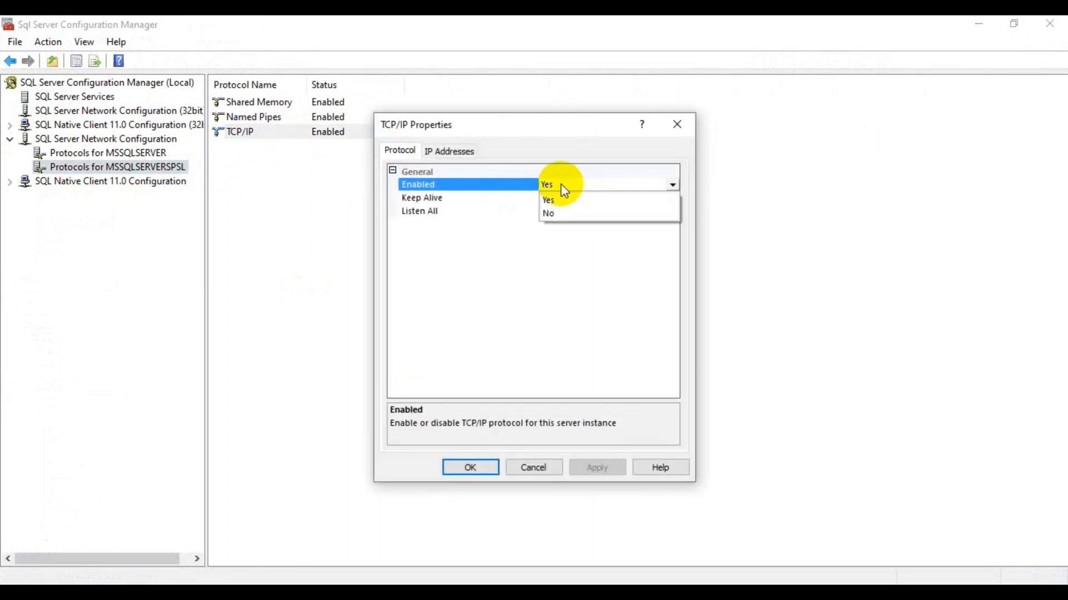
pyautogui.click(556, 214)
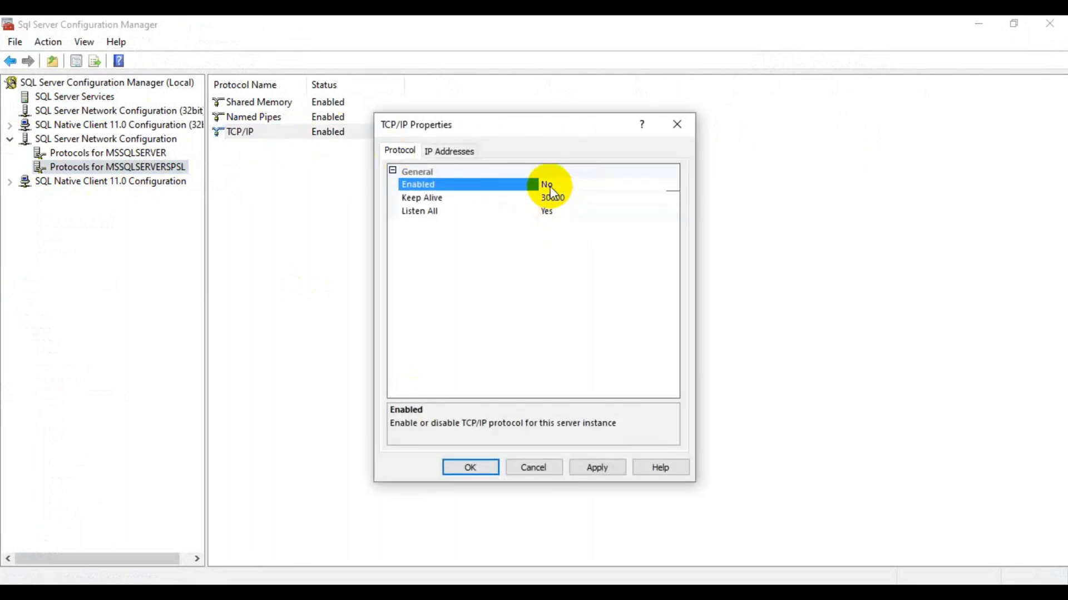
pyautogui.click(548, 185)
pyautogui.click(551, 198)
# Enable the TCP/IP IP addresses on port 1433, including IPAll, and apply the settings.
pyautogui.click(448, 149)
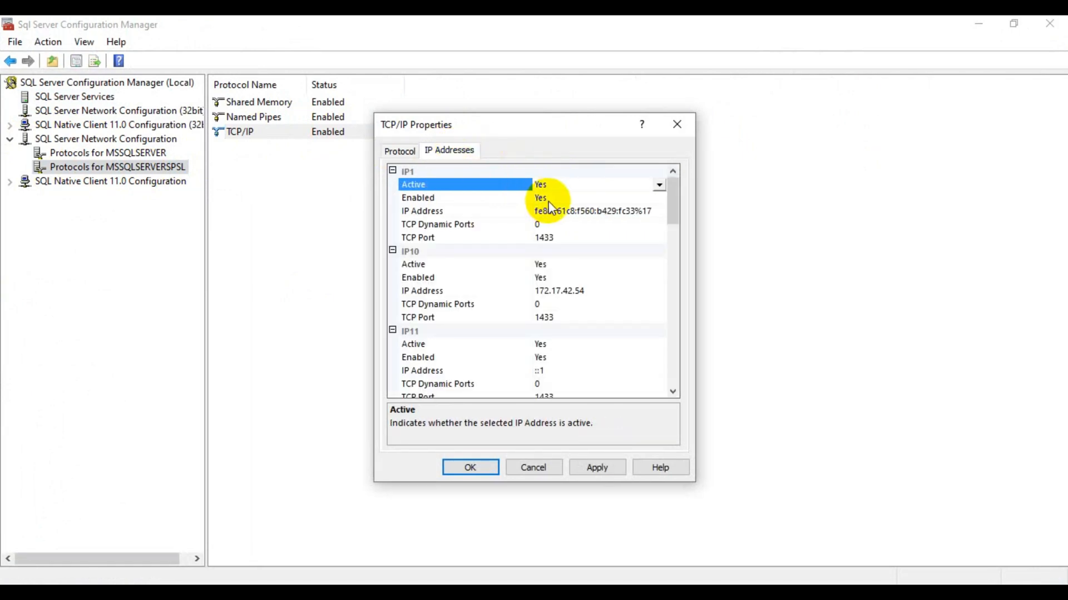
pyautogui.click(549, 199)
pyautogui.click(549, 198)
pyautogui.click(556, 224)
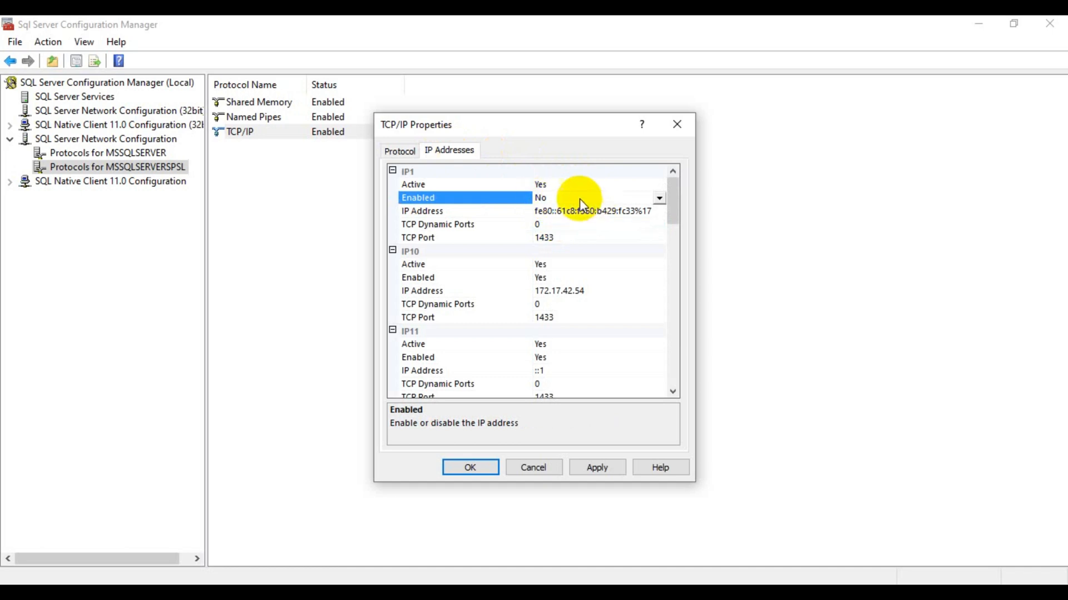
pyautogui.click(568, 199)
pyautogui.click(553, 214)
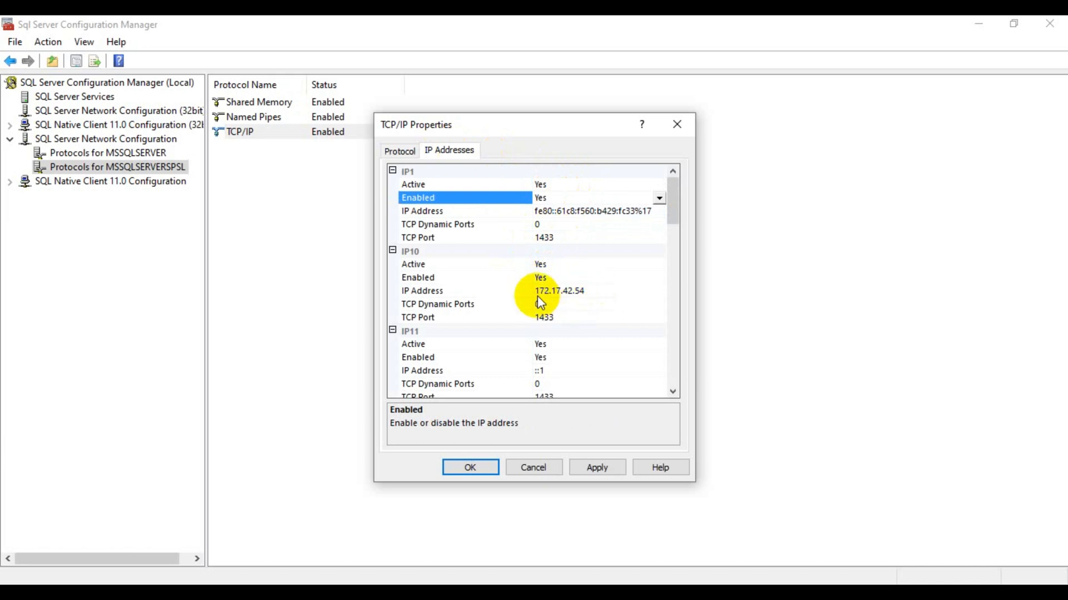
pyautogui.scroll(-3, 555, 347)
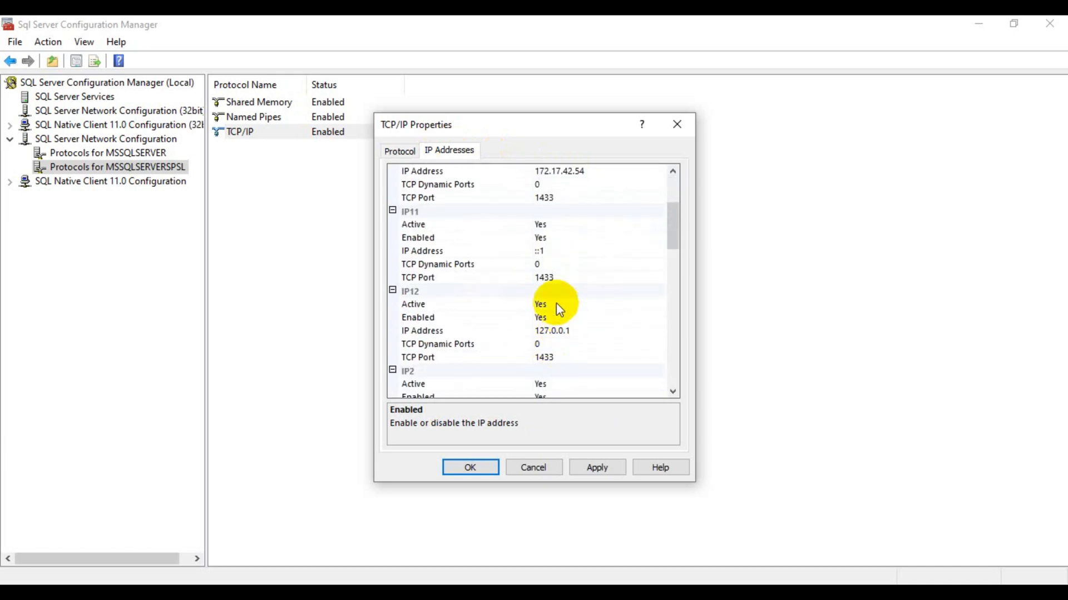
pyautogui.scroll(-2, 547, 378)
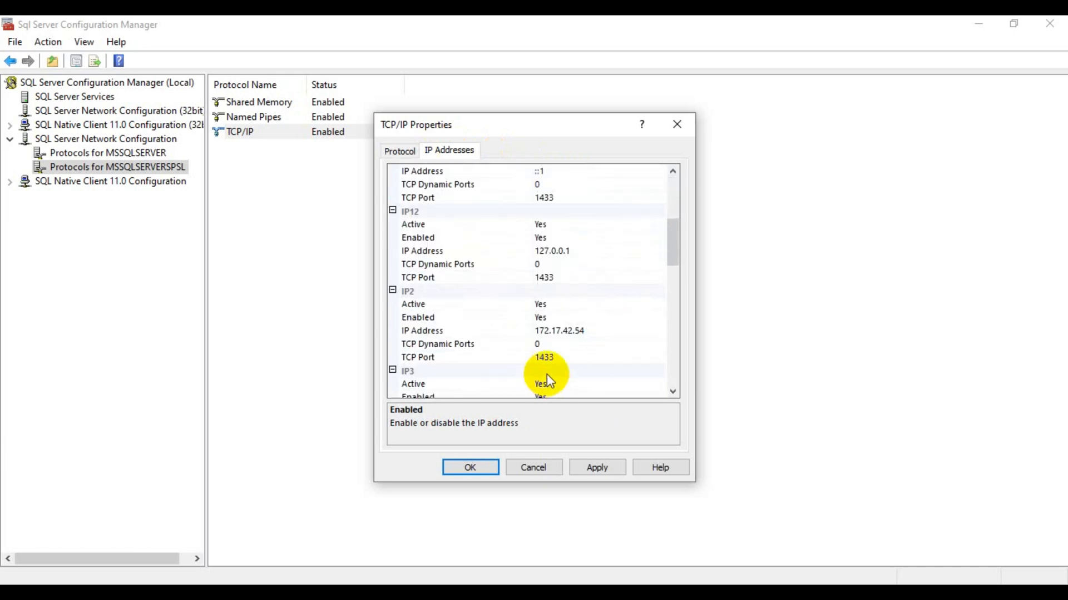
pyautogui.scroll(-8, 554, 361)
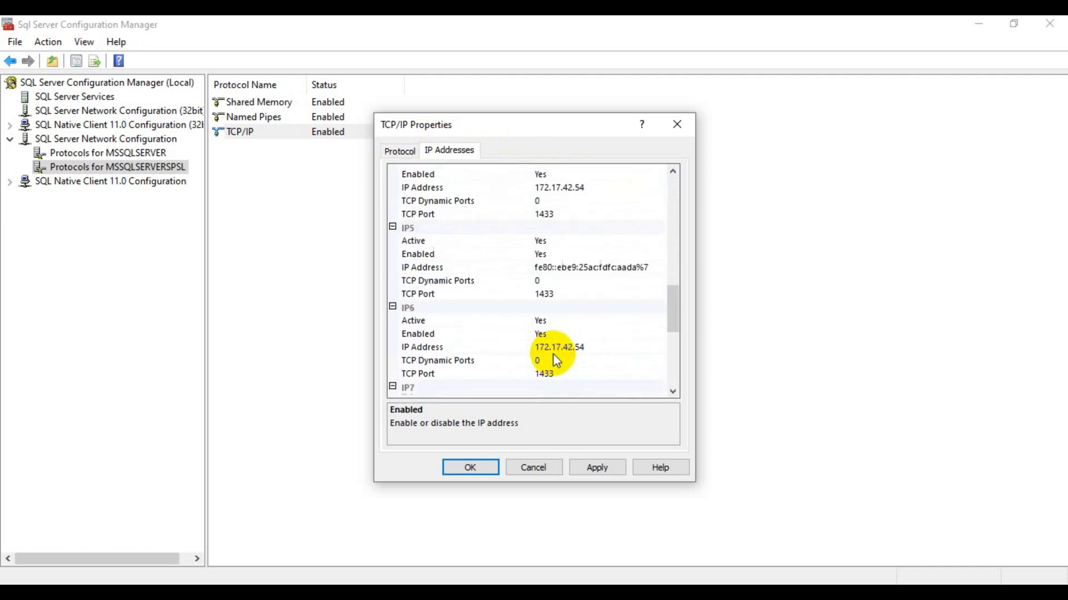
pyautogui.scroll(-6, 552, 353)
pyautogui.click(605, 468)
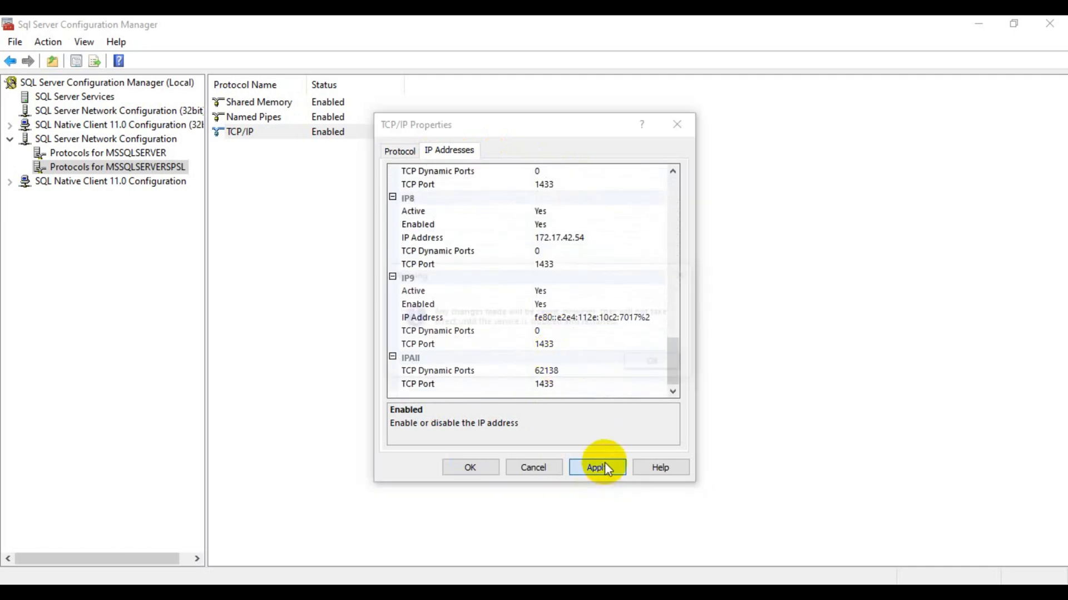
pyautogui.click(652, 361)
pyautogui.click(454, 465)
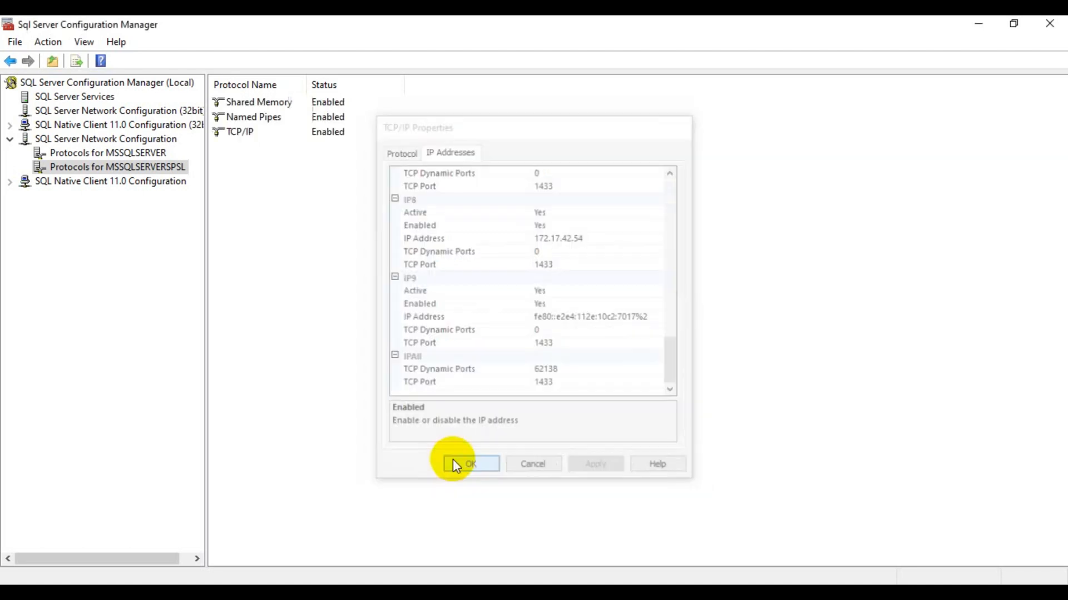
# Set Named Pipes Enabled to Yes for MSSQLSERVERSPSL and apply the change.
pyautogui.doubleClick(326, 117)
pyautogui.click(579, 182)
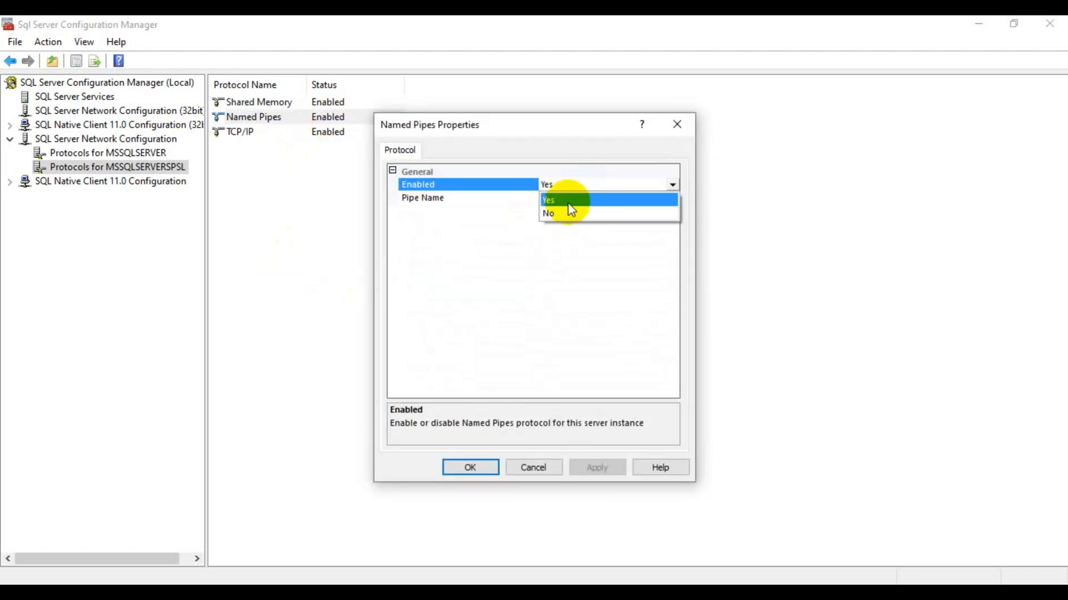
pyautogui.click(560, 214)
pyautogui.click(562, 184)
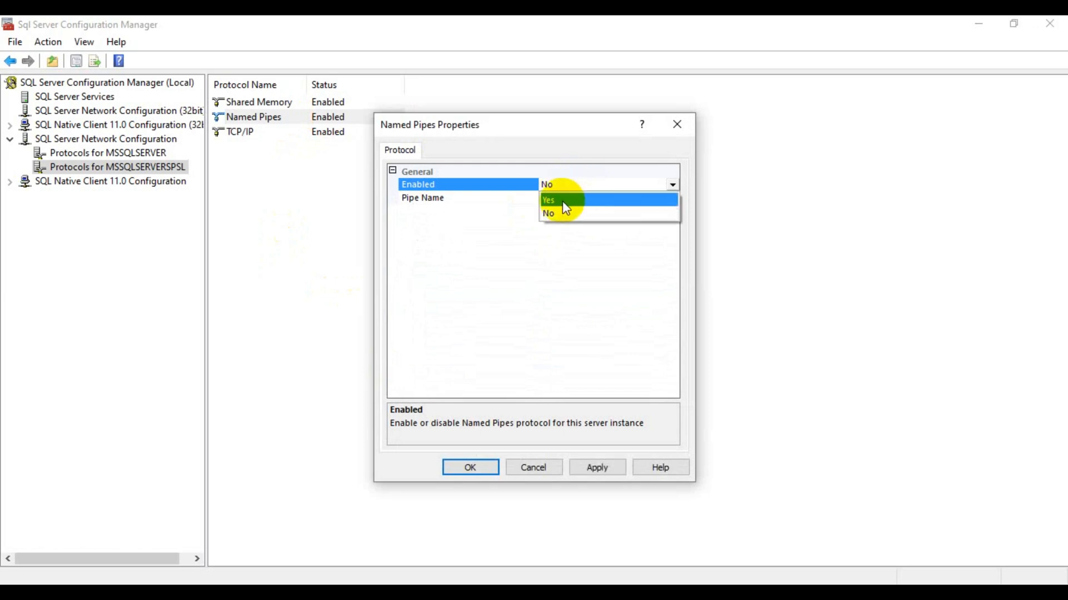
pyautogui.click(562, 200)
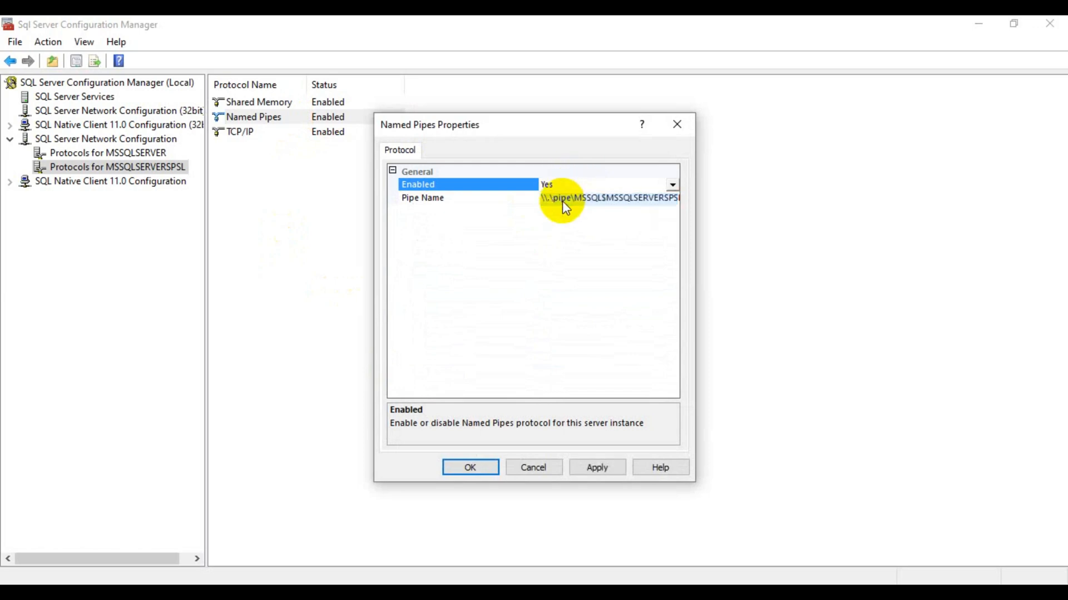
pyautogui.click(606, 470)
pyautogui.click(647, 362)
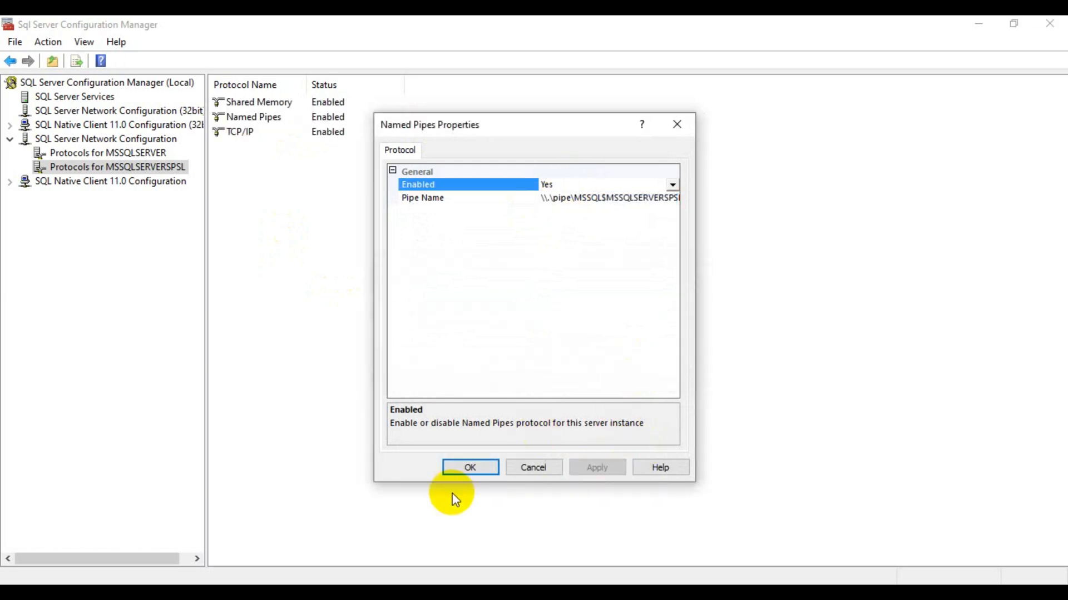
pyautogui.click(469, 468)
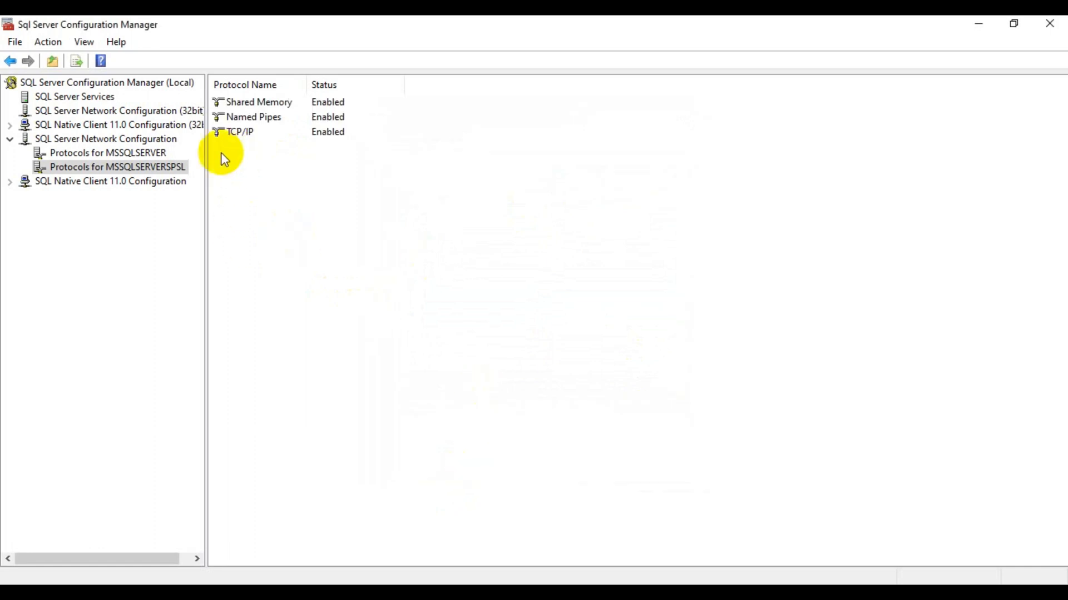
pyautogui.click(90, 98)
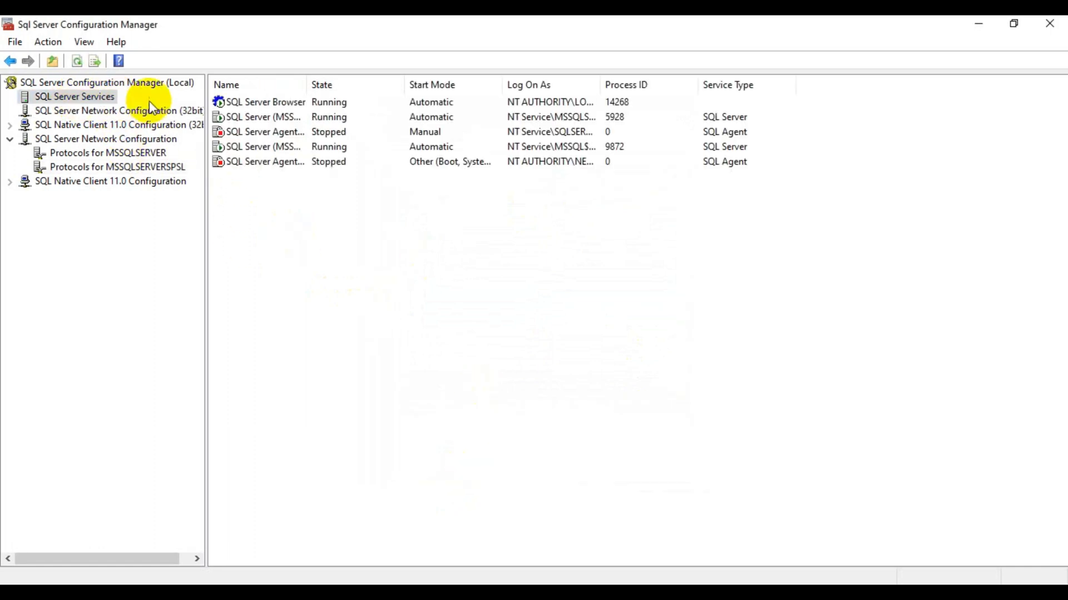
# Restart the SQL Server (MSSQLSERVERSPSL) service so it runs again as process 10472.
pyautogui.moveTo(306, 85); pyautogui.dragTo(410, 88)
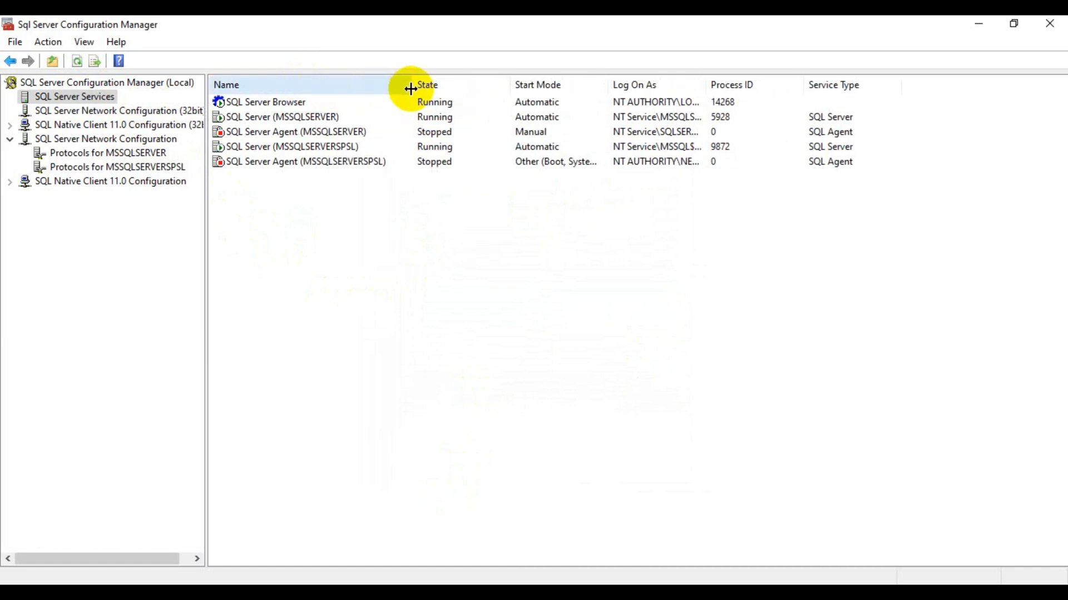
pyautogui.click(340, 148)
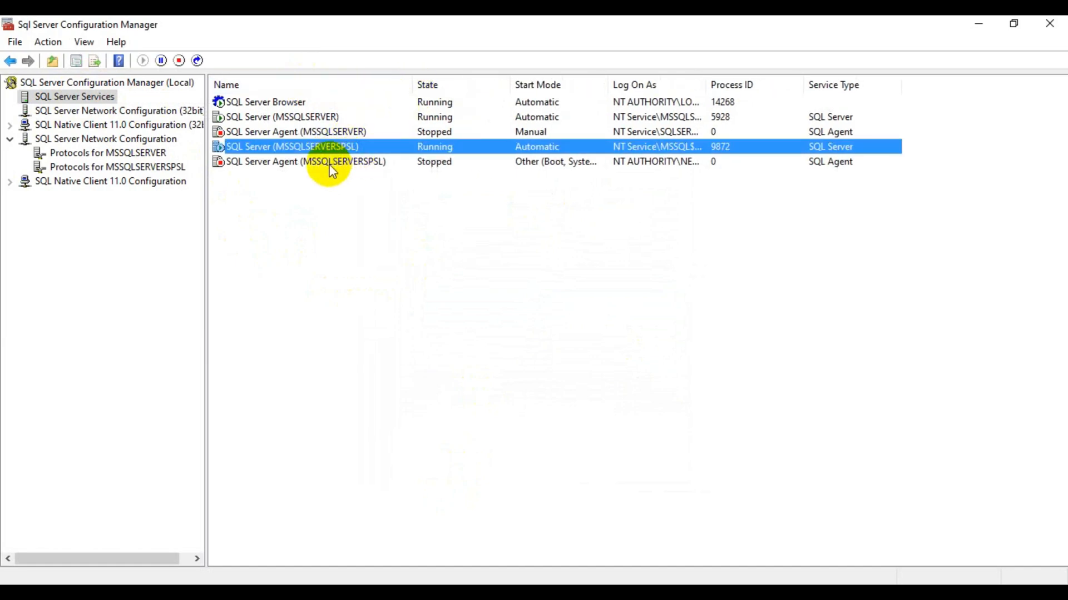
pyautogui.click(363, 162)
pyautogui.click(342, 149)
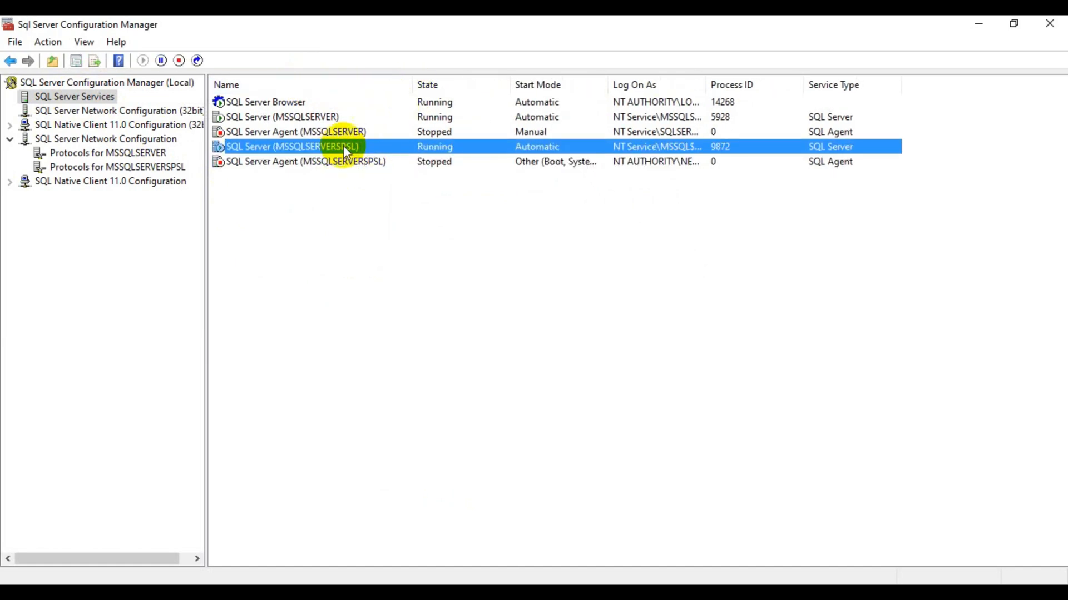
pyautogui.click(198, 61)
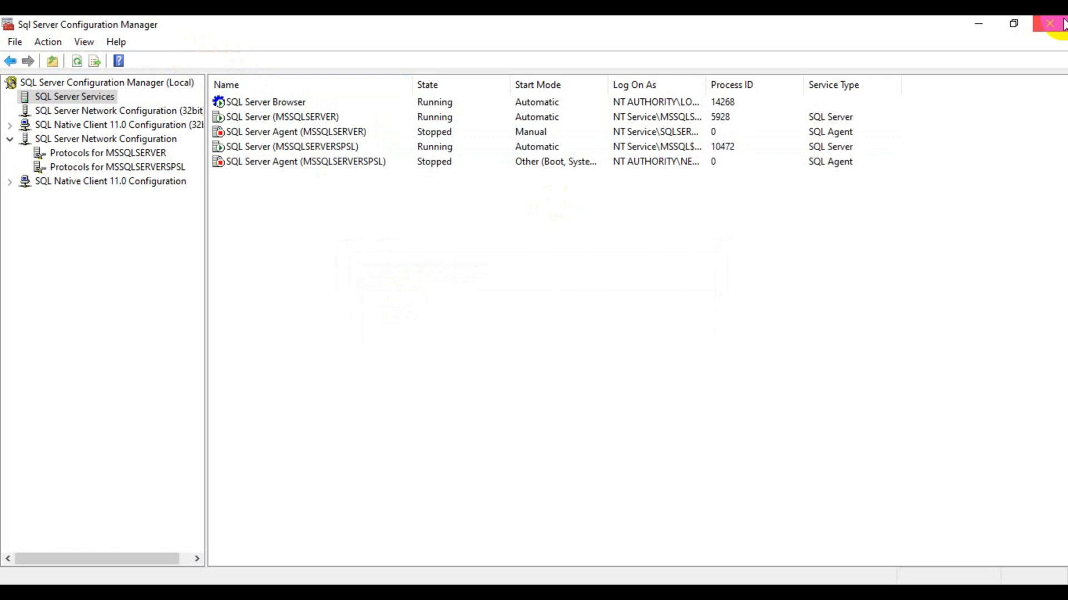
# Minimise Configuration Manager and launch SQL Server Management Studio from Microsoft SQL Server Tools 19.
pyautogui.click(982, 25)
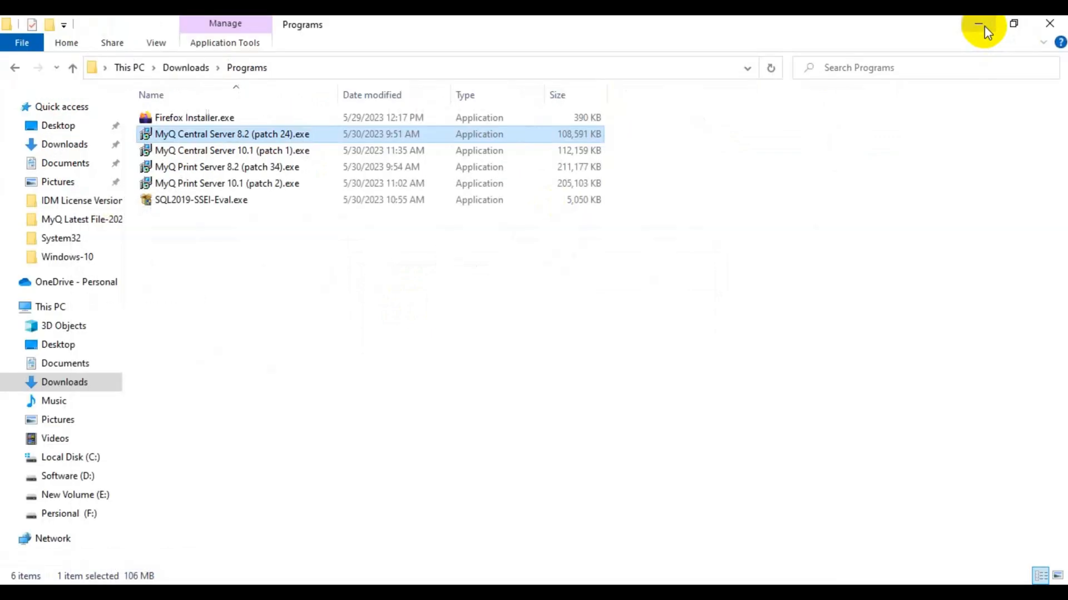
pyautogui.press('super')
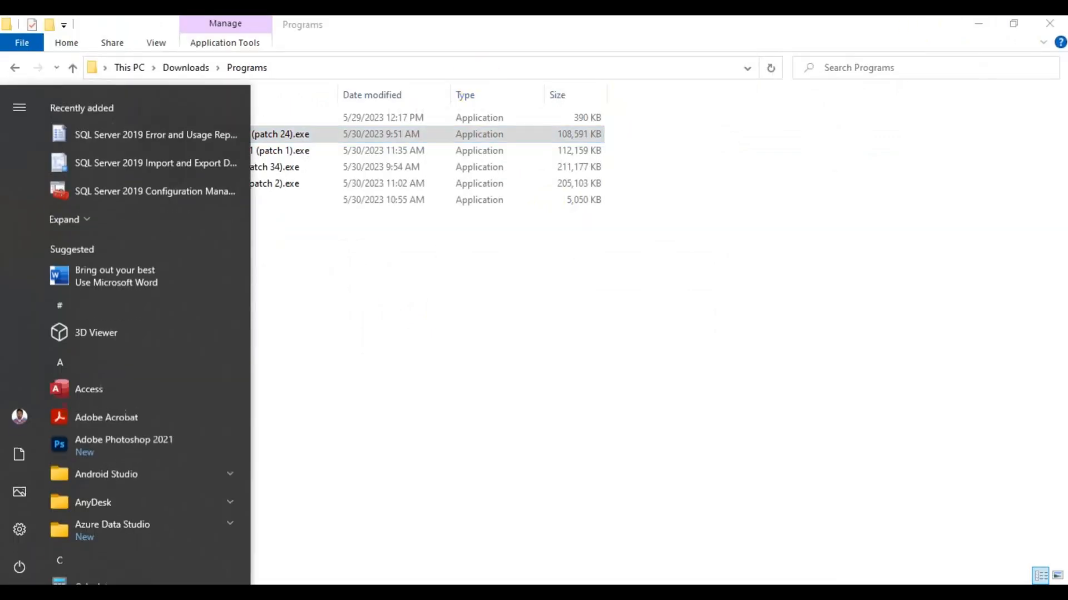
pyautogui.scroll(-6, 96, 483)
pyautogui.scroll(-10, 98, 485)
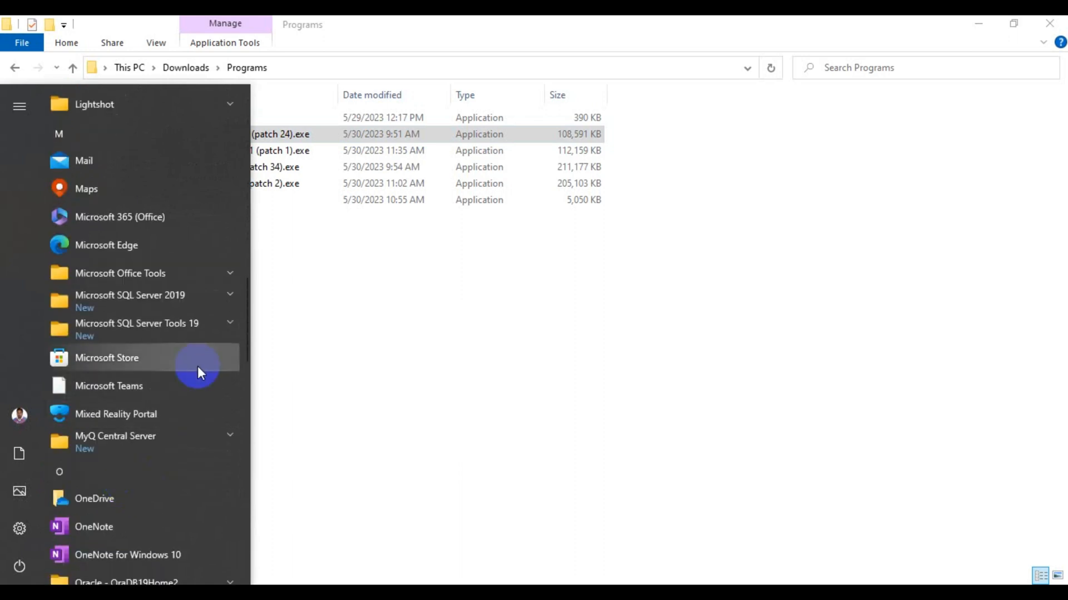
pyautogui.click(223, 324)
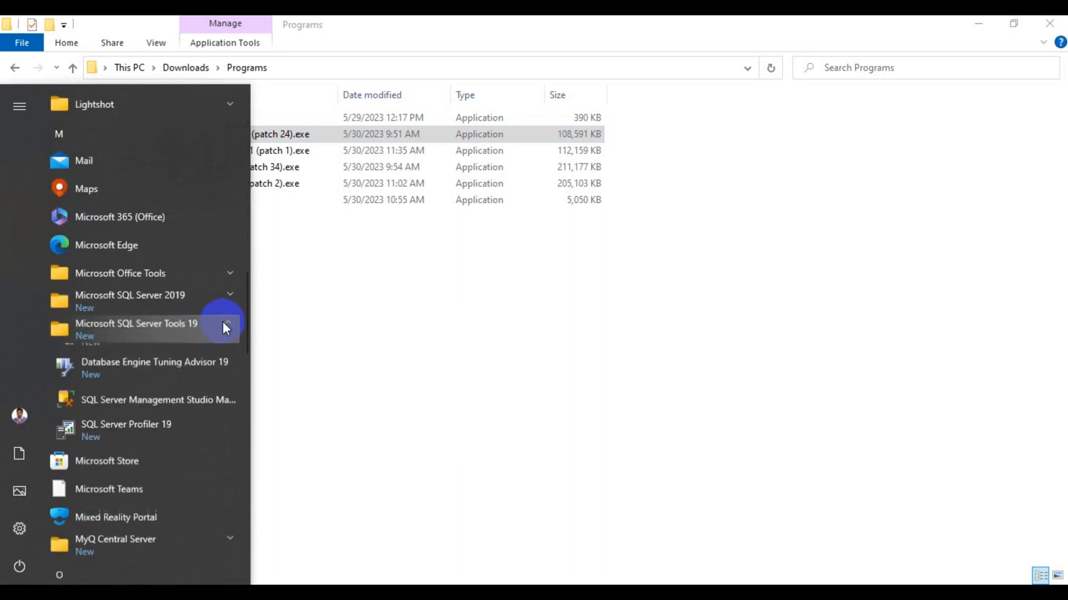
pyautogui.click(135, 409)
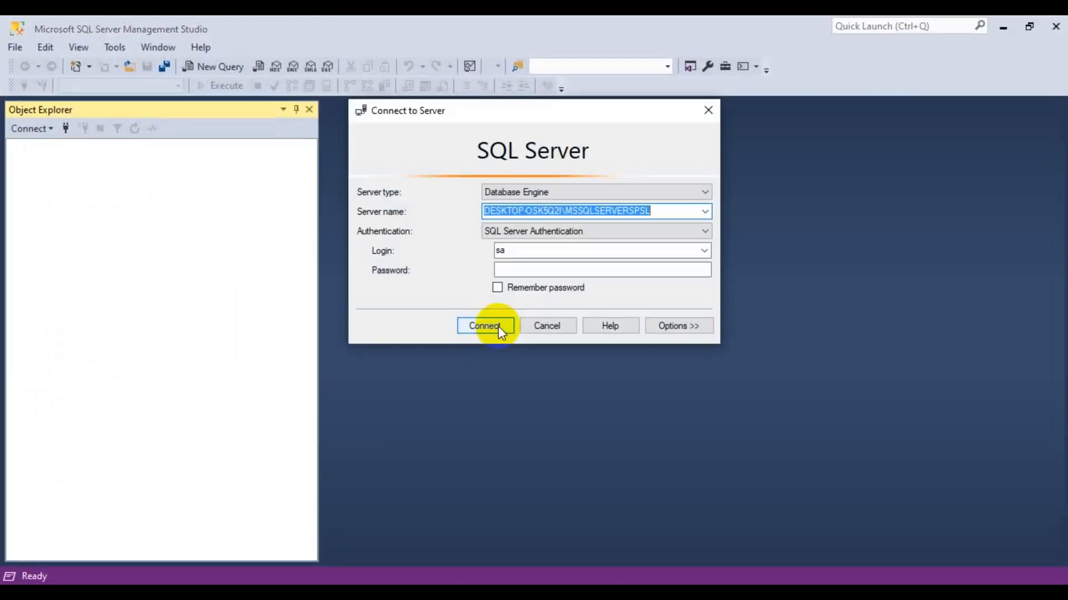
# Connect to MSSQLSERVERSPSL with the sa account password and expand the Databases node.
pyautogui.click(503, 271)
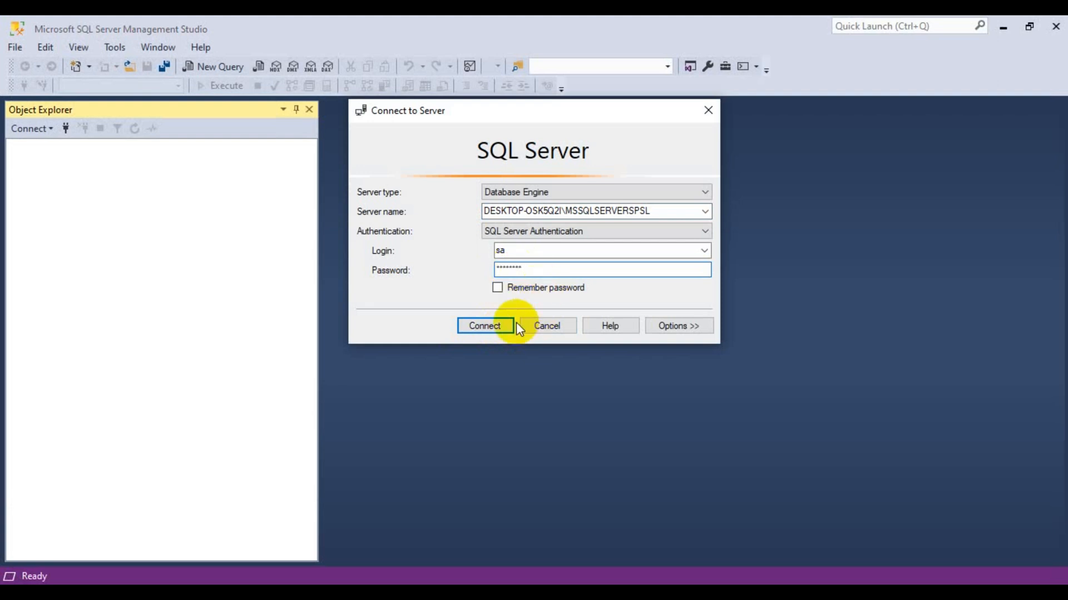
pyautogui.click(501, 326)
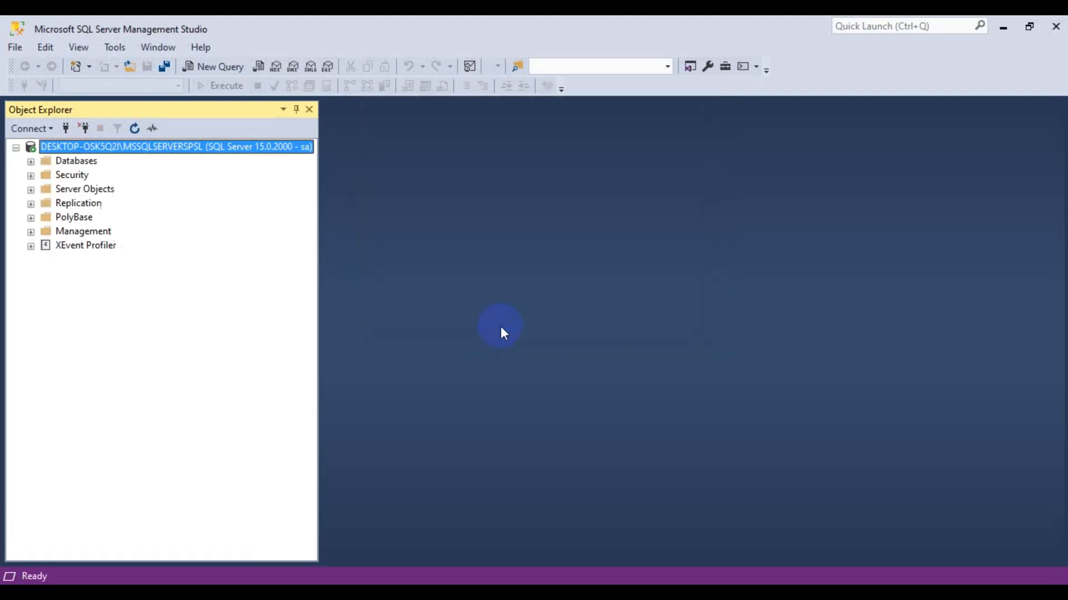
pyautogui.click(30, 161)
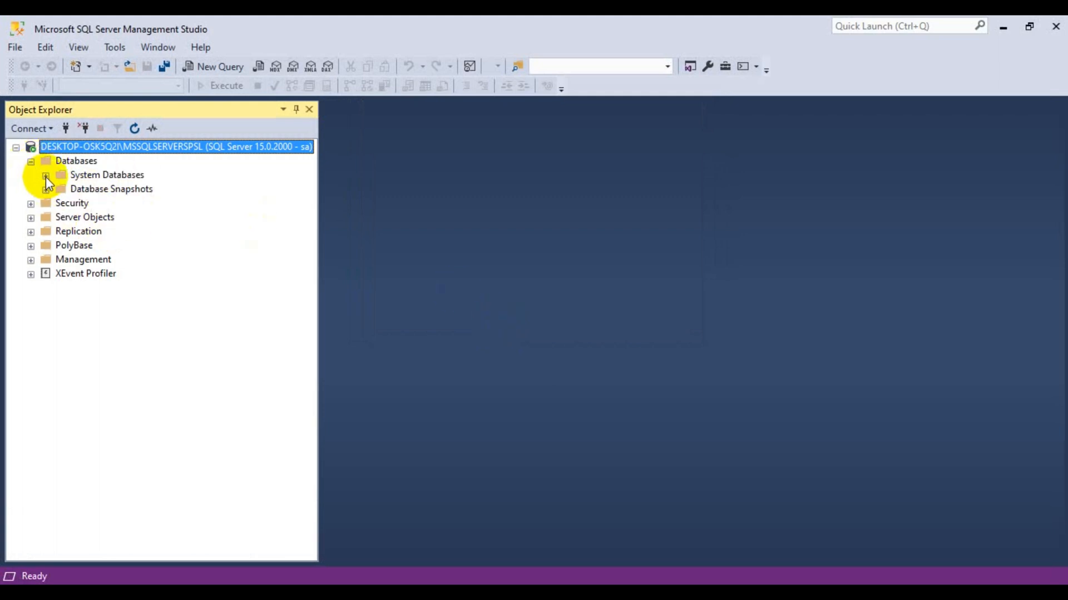
pyautogui.click(76, 163)
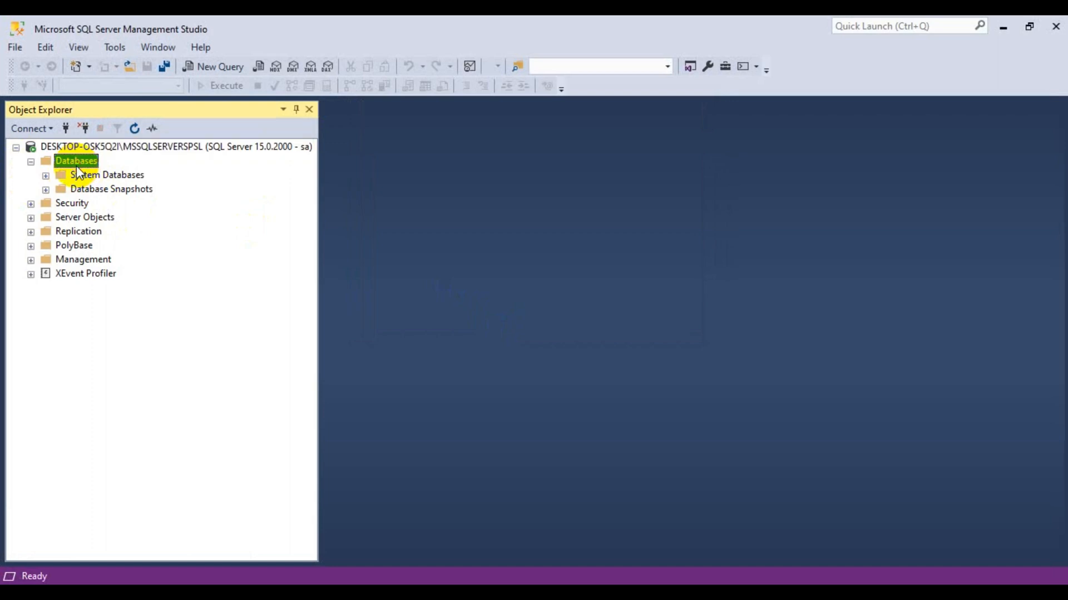
pyautogui.click(226, 67)
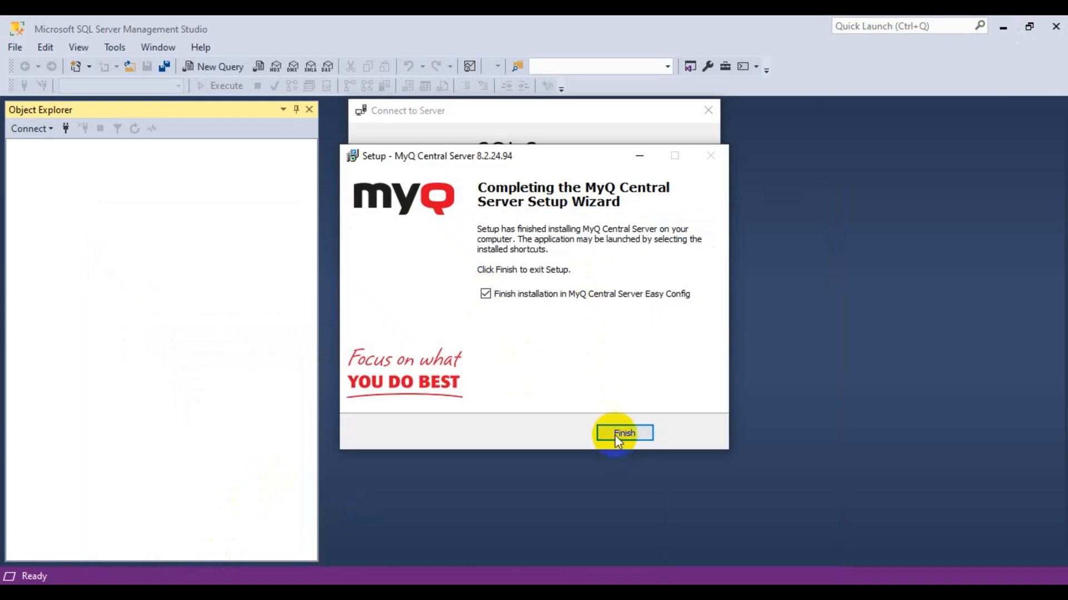
# Close the MyQ setup wizard and choose Microsoft SQL Server 2012 or higher as database type.
pyautogui.click(618, 435)
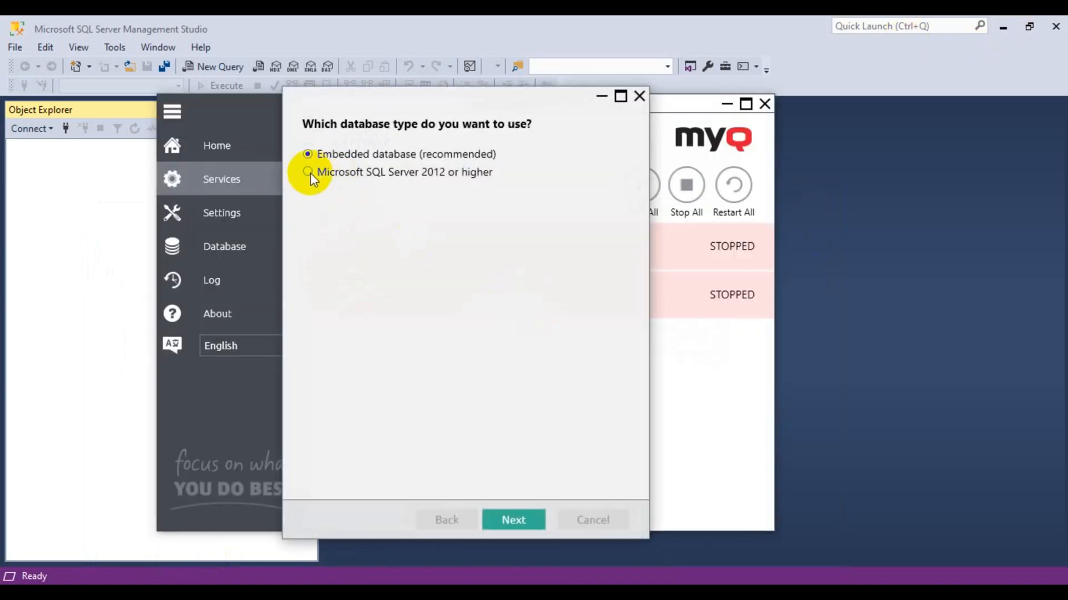
pyautogui.click(307, 172)
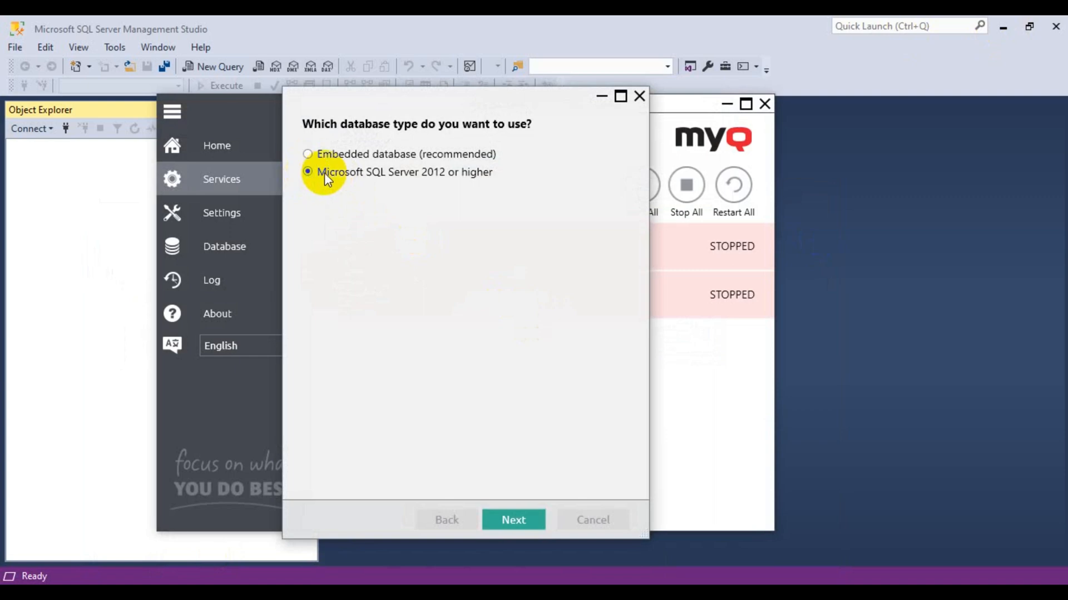
pyautogui.click(513, 520)
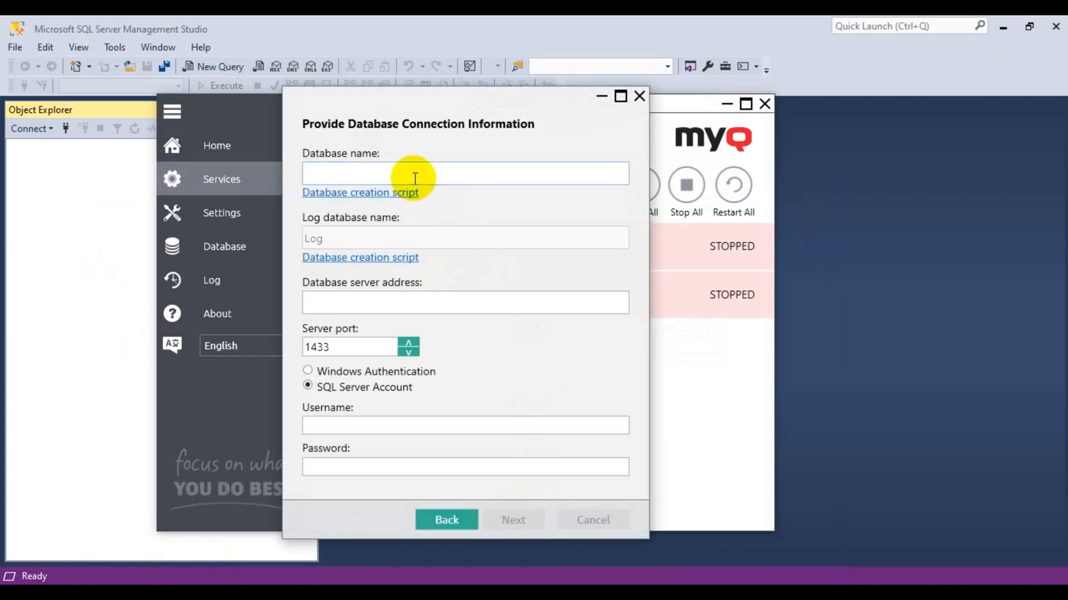
# Enter database MyQDatabase, server 172.17.42.54, and the SQL account username and password.
pyautogui.click(415, 178)
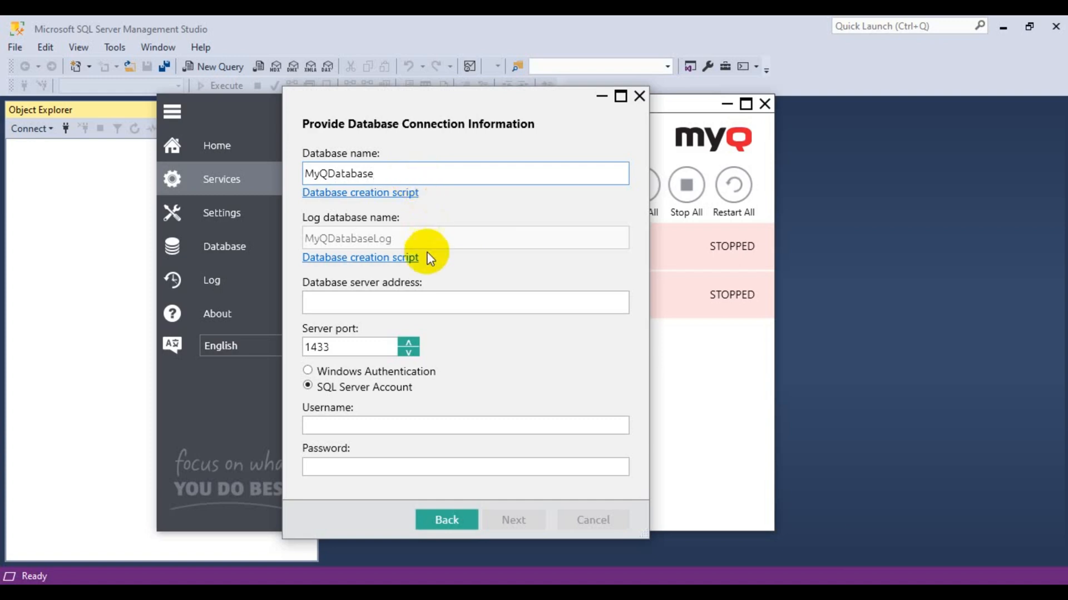
pyautogui.click(356, 300)
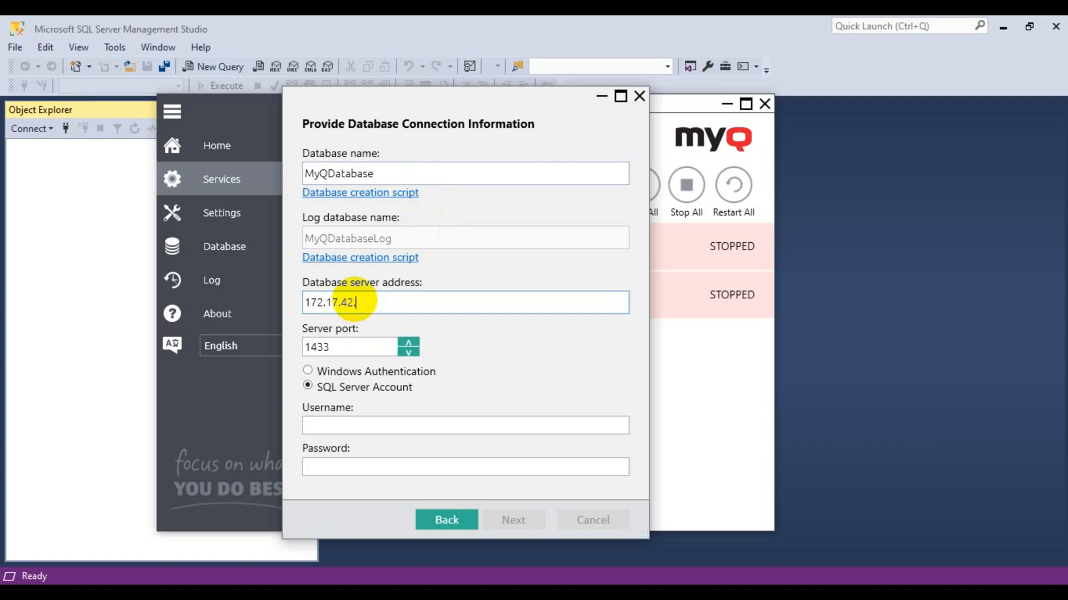
pyautogui.write('172.17.42.54')
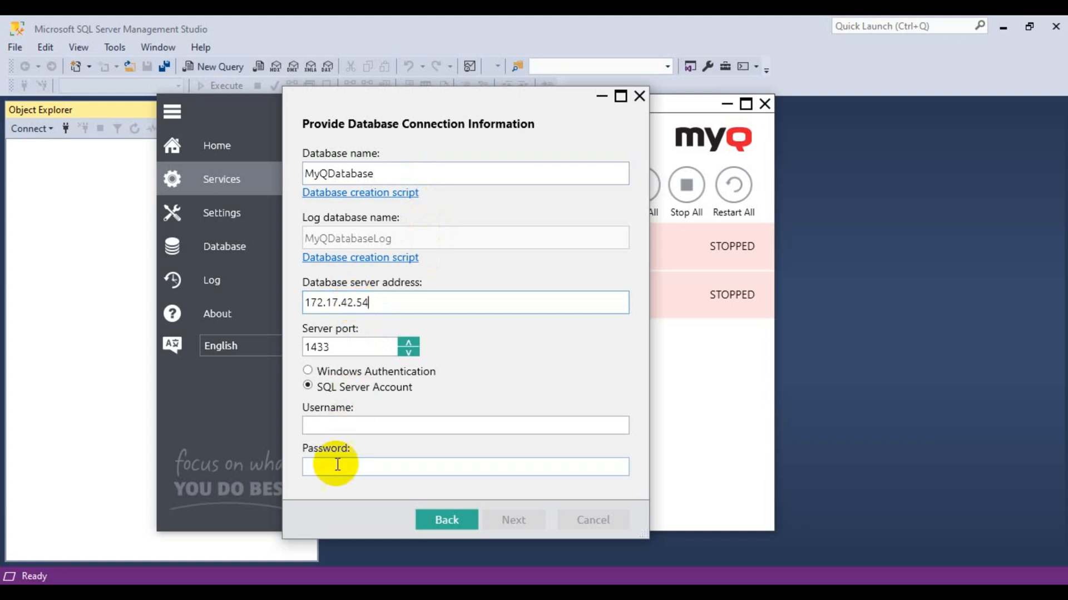
pyautogui.click(335, 426)
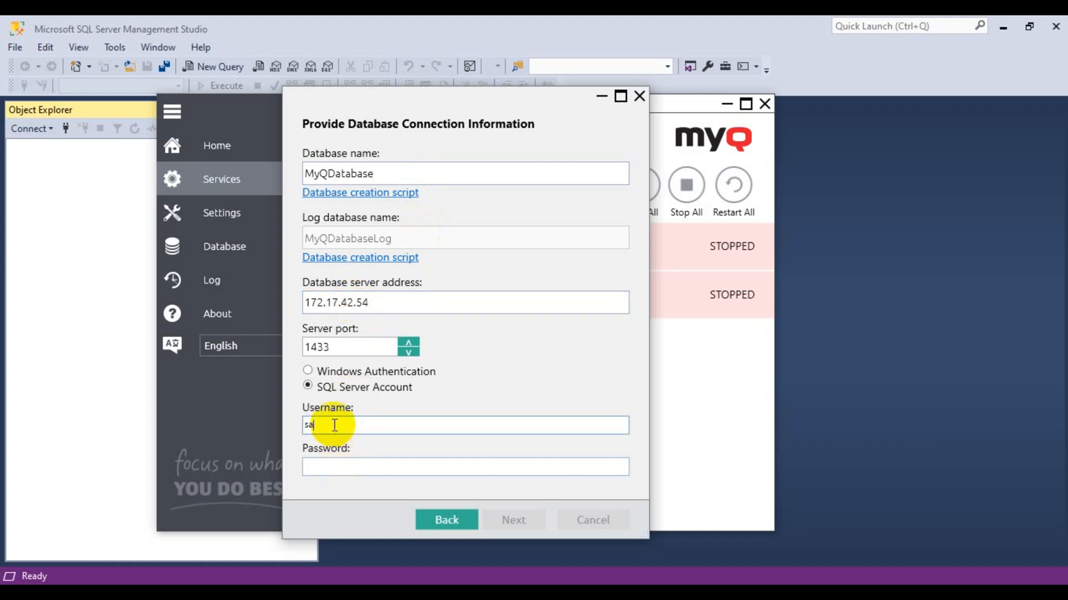
pyautogui.click(324, 467)
pyautogui.write('•')
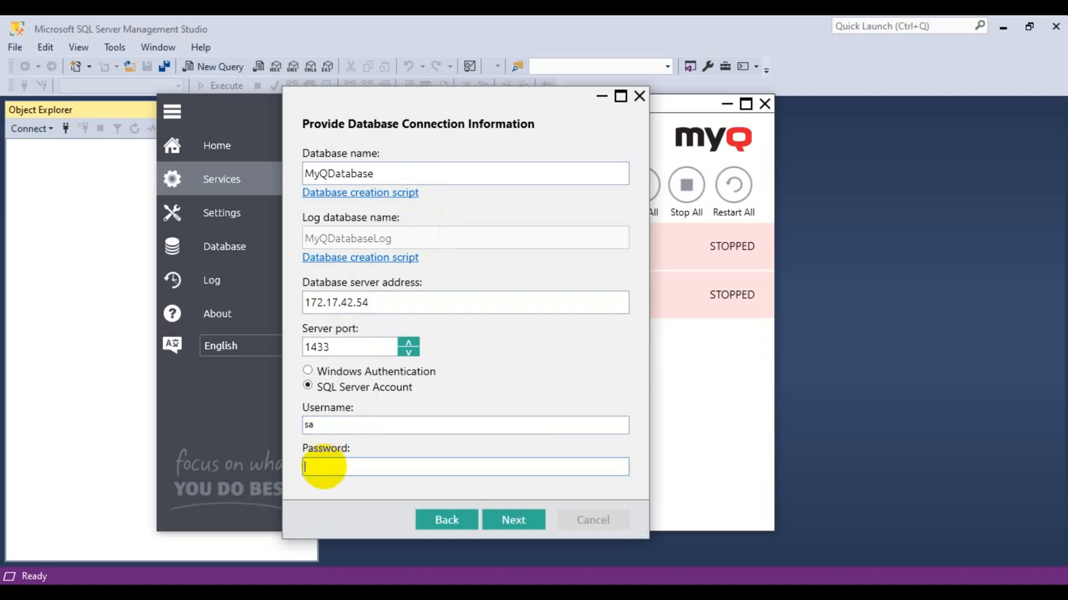
pyautogui.write('•••')
# Open the generated creation script in Notepad and select the CREATE DATABASE [MyQDatabase]; line.
pyautogui.click(352, 194)
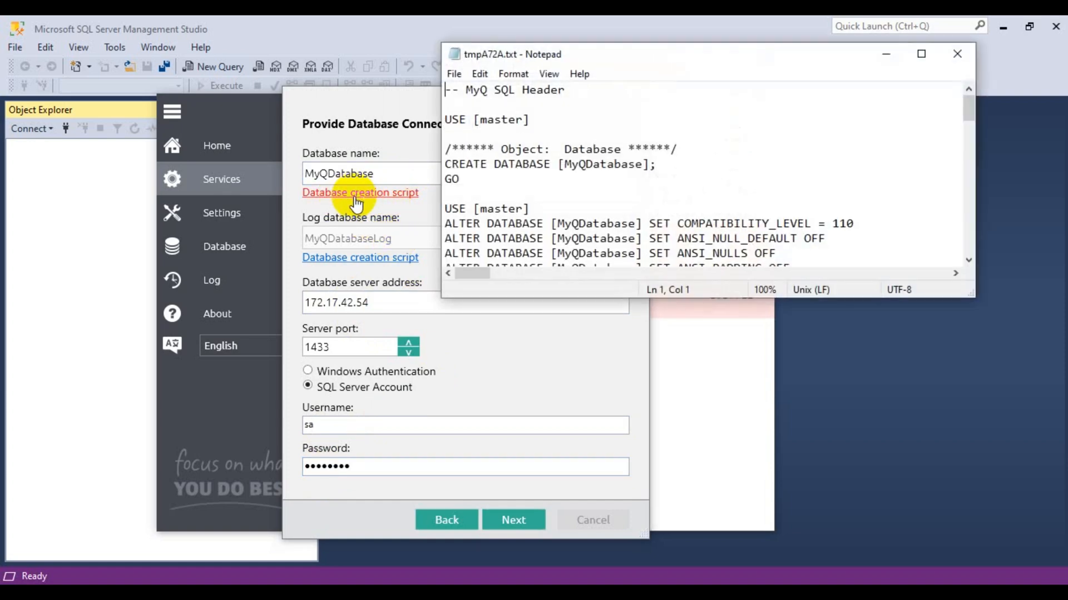
pyautogui.click(920, 54)
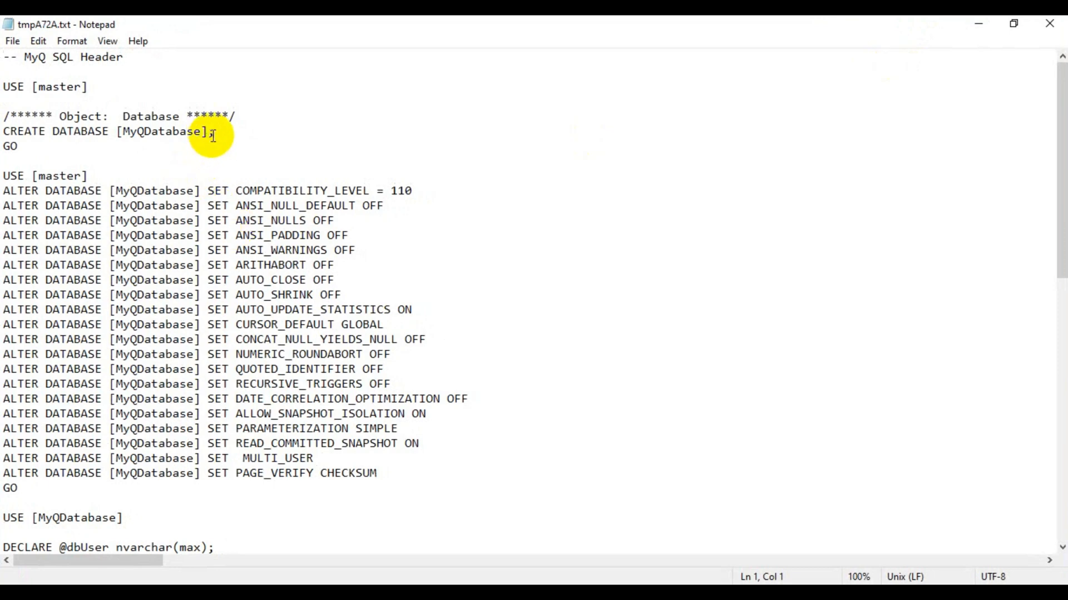
pyautogui.moveTo(214, 133); pyautogui.dragTo(3, 134)
pyautogui.hotkey('ctrl', 'c')
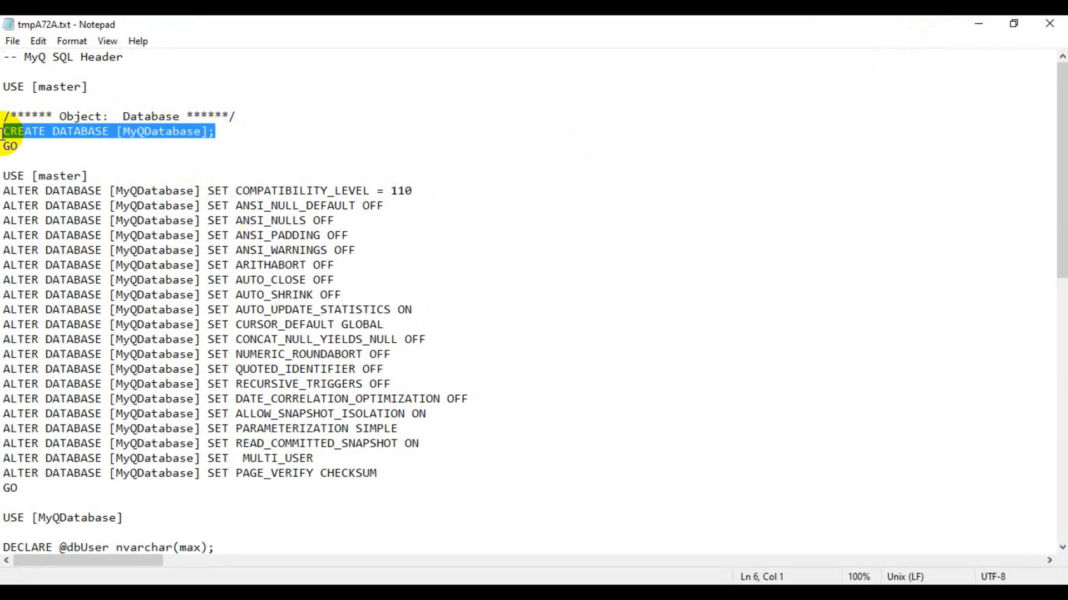
pyautogui.click(204, 592)
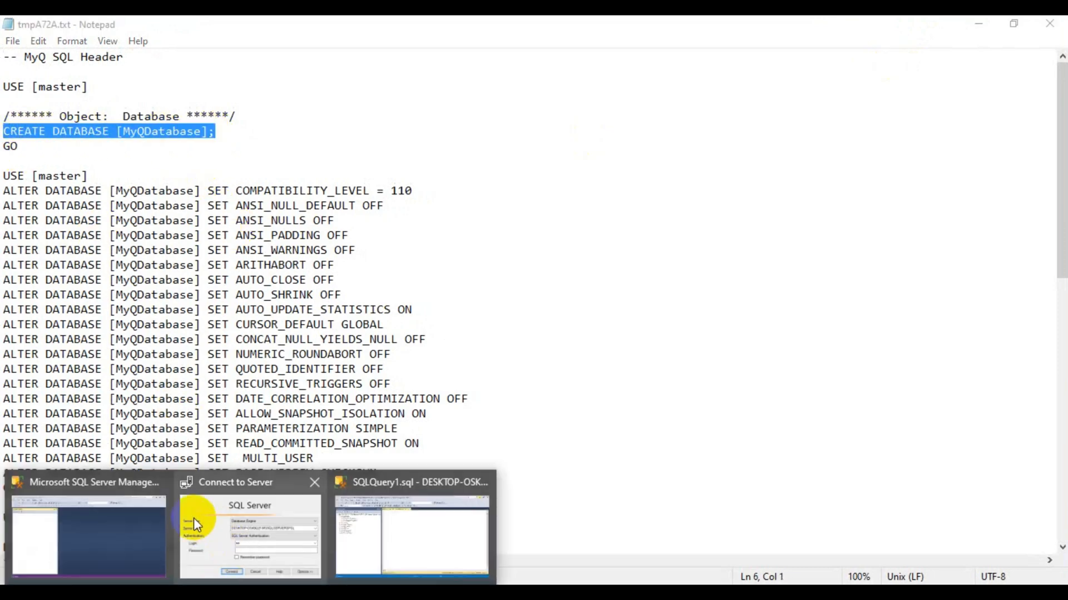
pyautogui.click(86, 488)
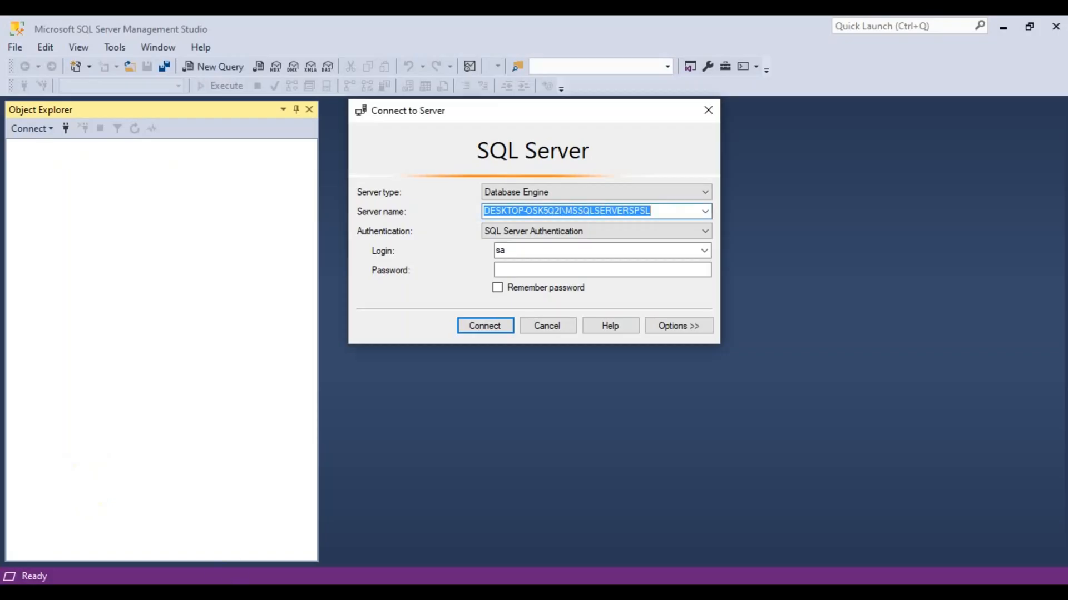
# Paste and execute CREATE DATABASE [MyQDatabase] in the SQLQuery1 window.
pyautogui.click(400, 486)
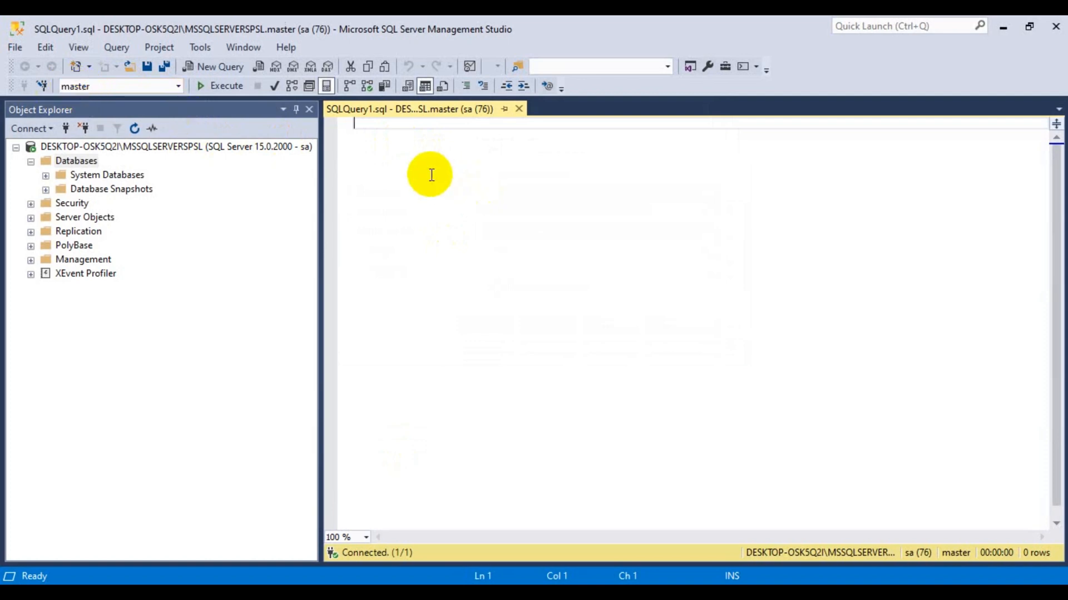
pyautogui.hotkey('ctrl', 'v')
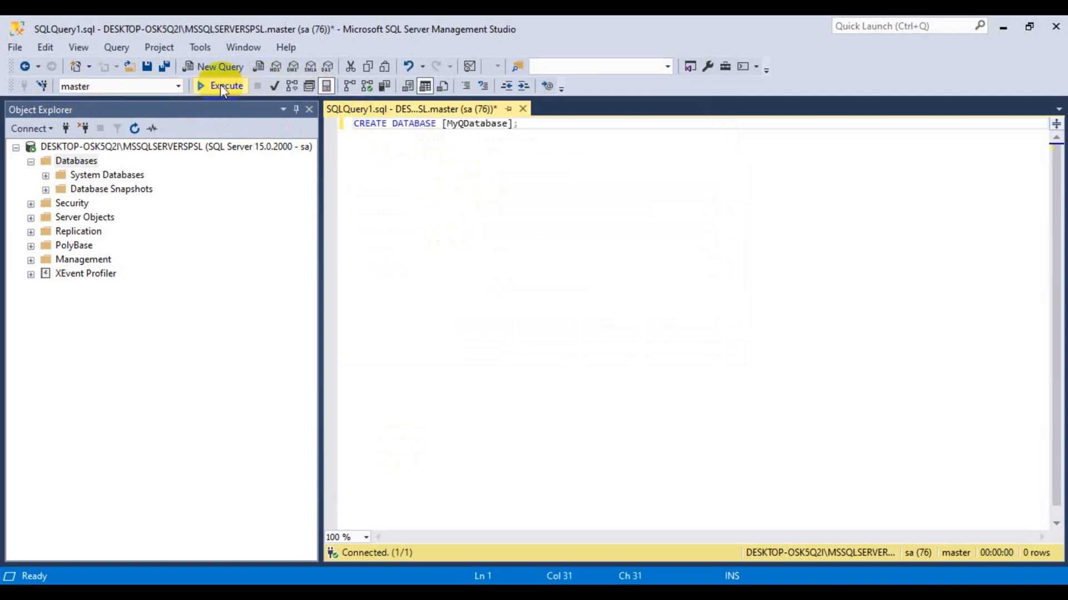
pyautogui.click(220, 85)
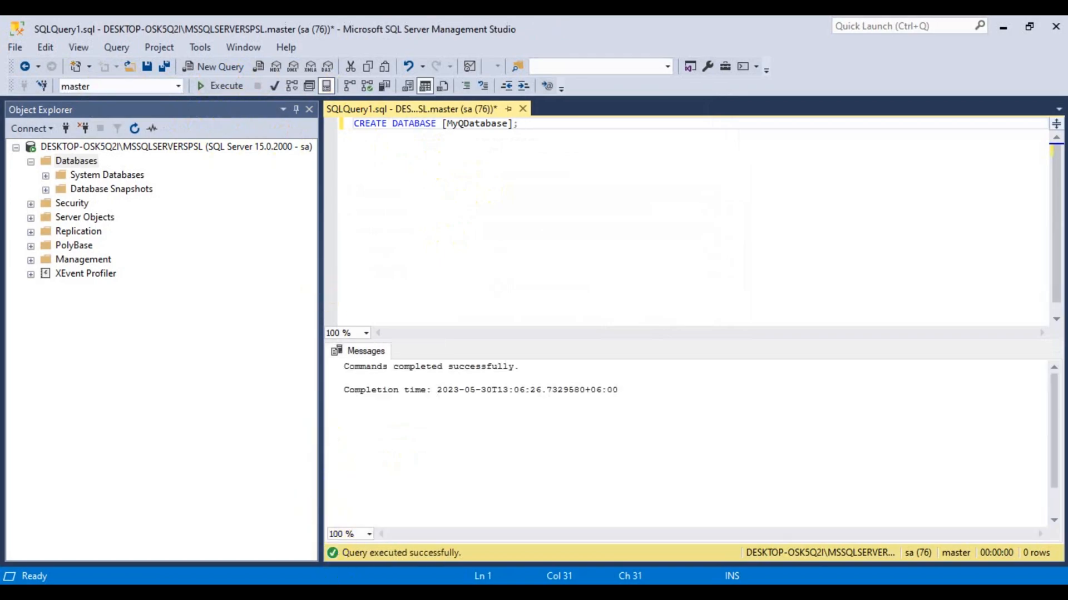
# Replace the query with the script's ALTER DATABASE setting lines and execute them.
pyautogui.hotkey('alt', 'Tab')
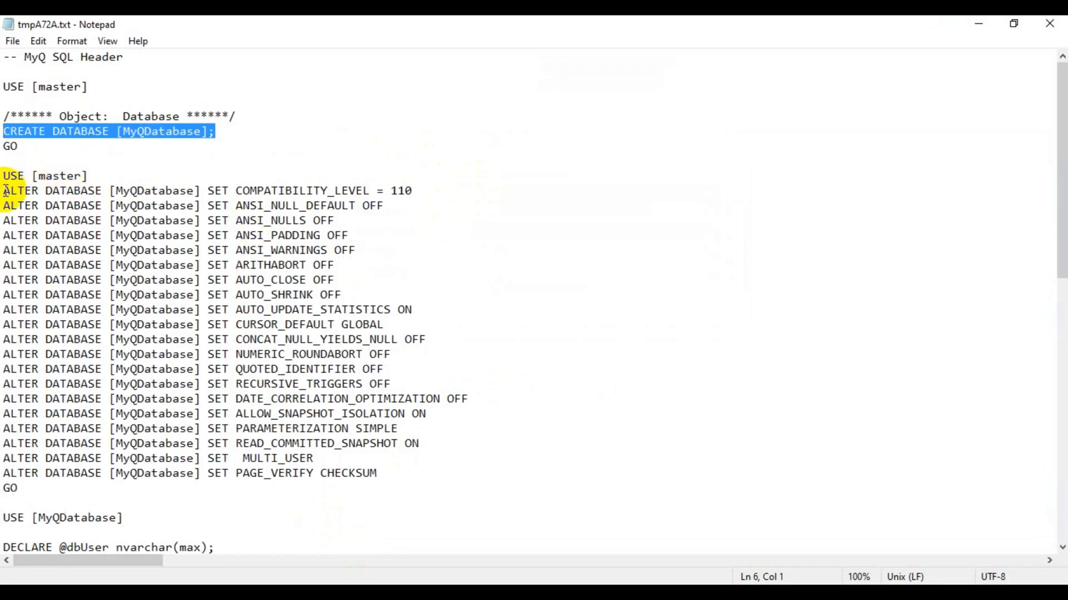
pyautogui.moveTo(6, 190); pyautogui.dragTo(374, 469)
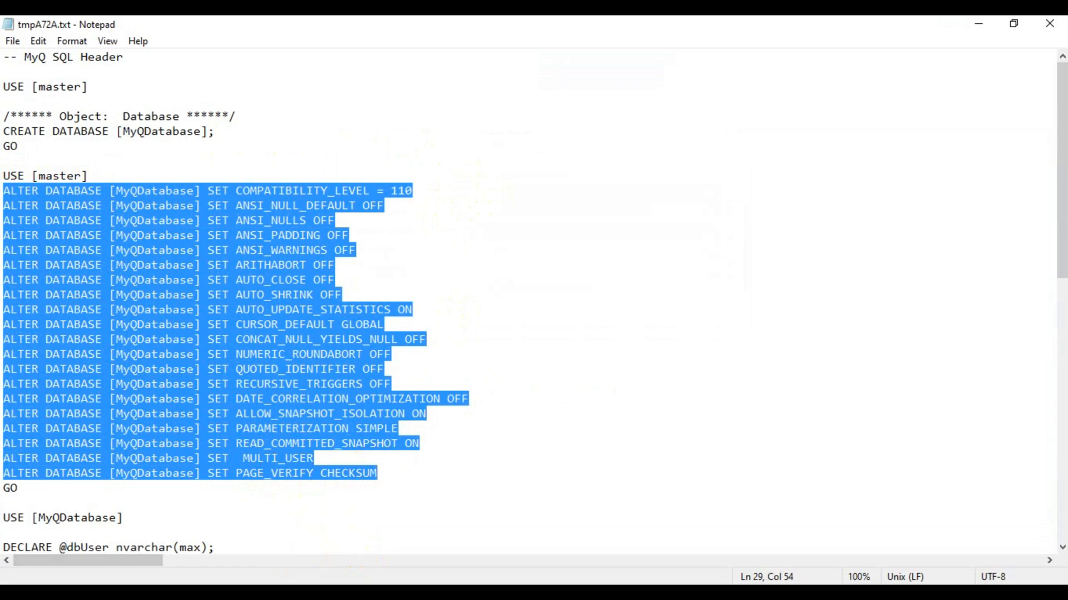
pyautogui.click(345, 536)
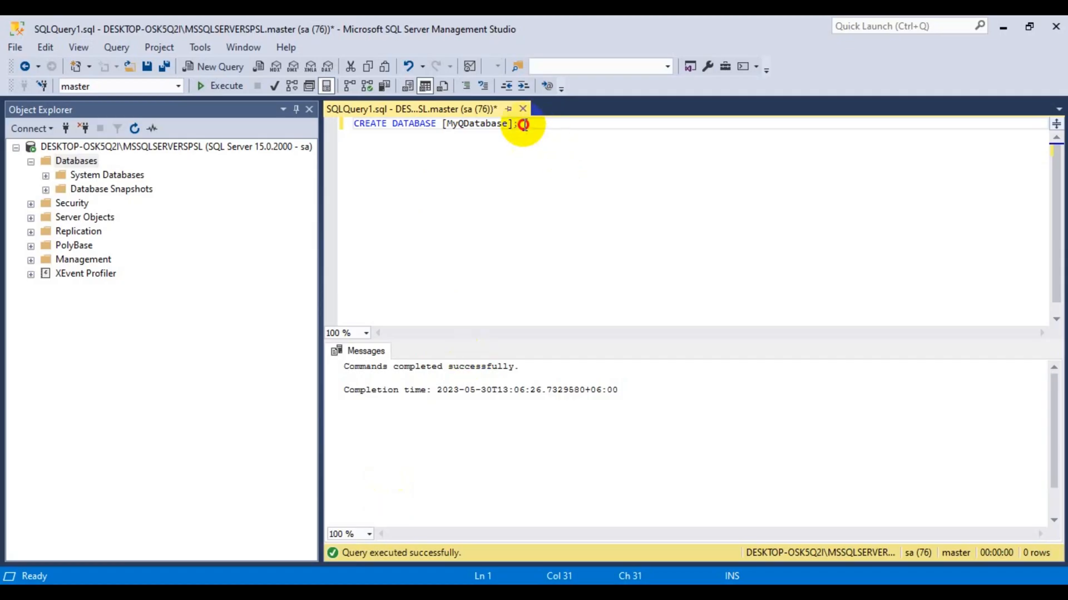
pyautogui.moveTo(519, 123); pyautogui.dragTo(282, 125)
pyautogui.press('Delete')
pyautogui.hotkey('ctrl', 'v')
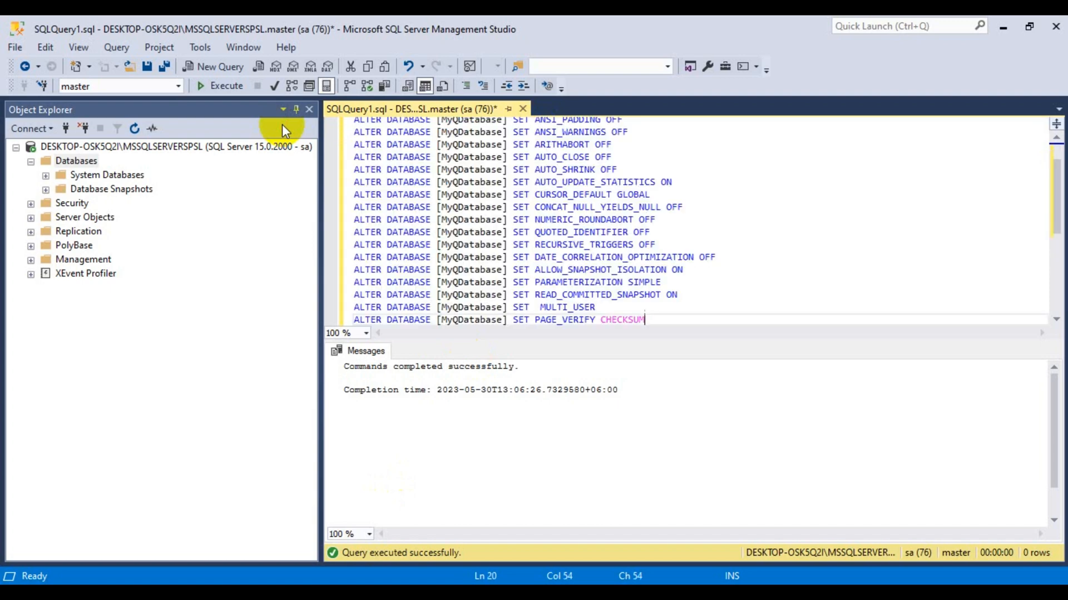
pyautogui.click(228, 88)
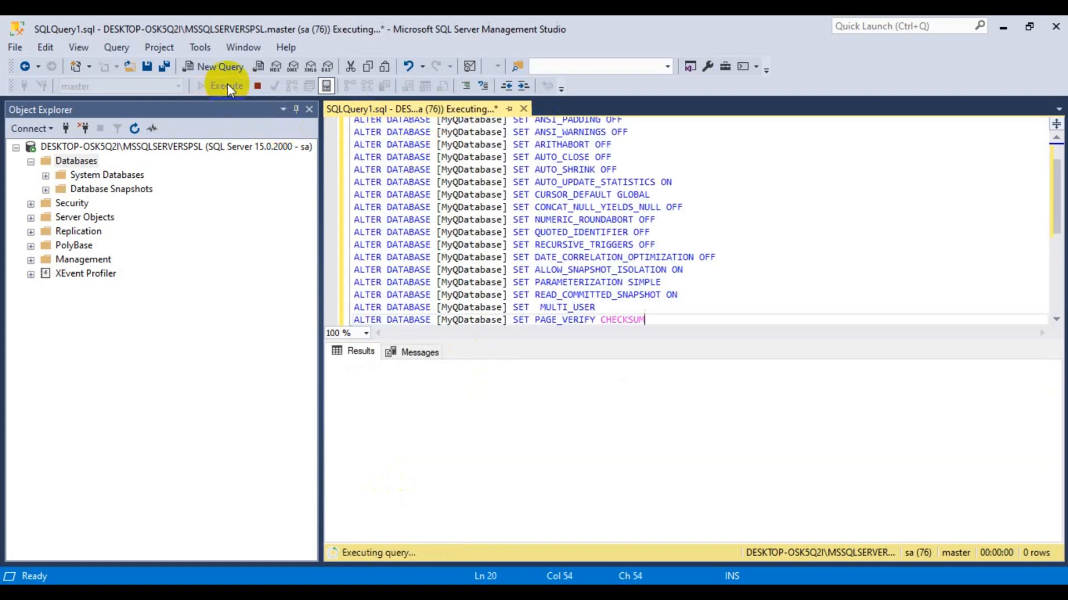
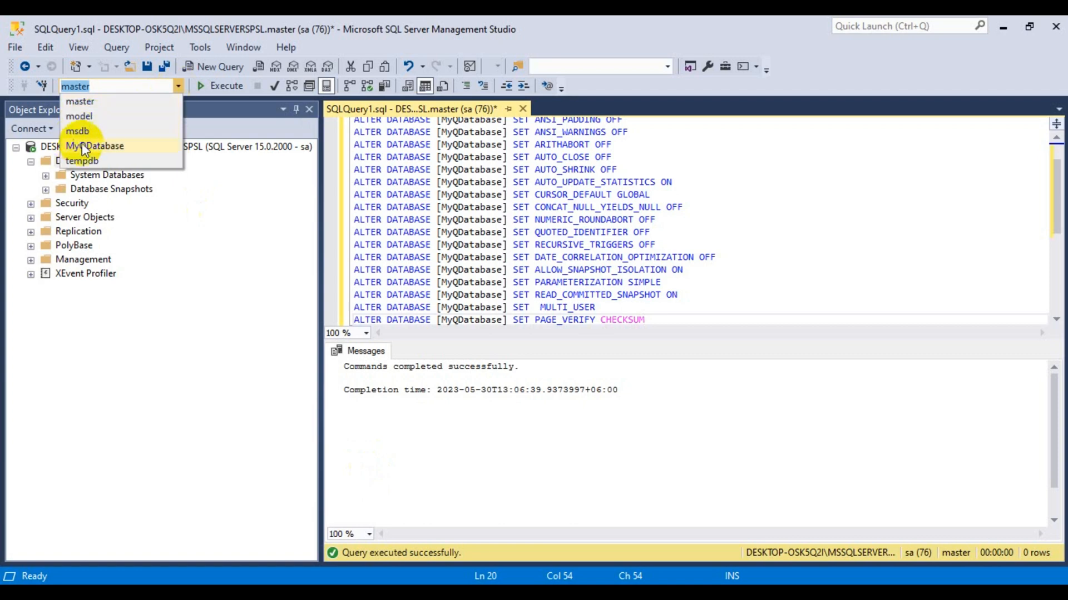
# Run the script adding sa to db_owner against MyQDatabase, then switch the query context back to master.
pyautogui.click(105, 146)
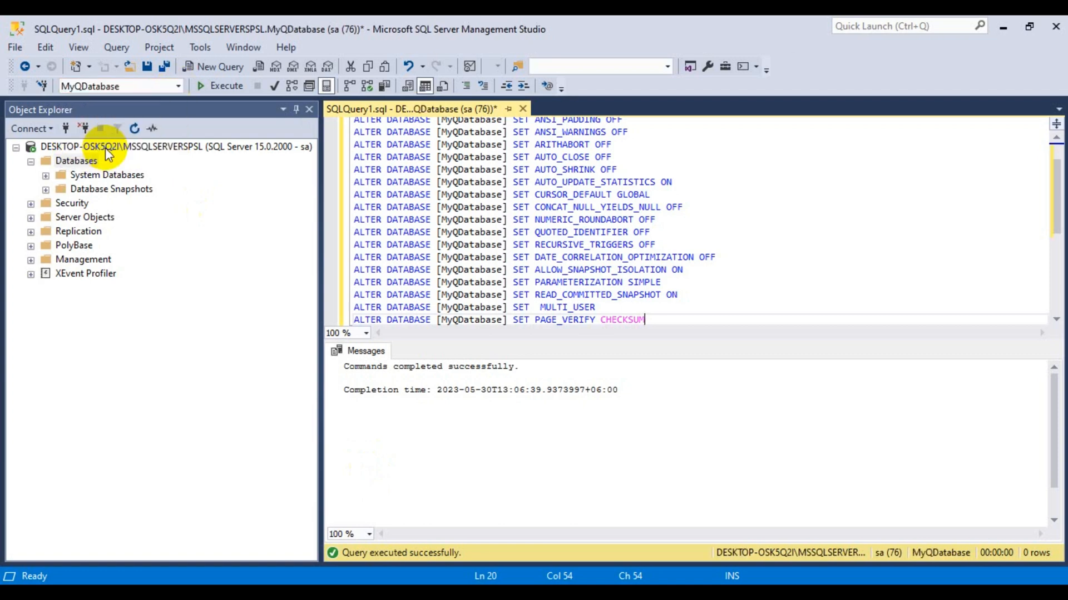
pyautogui.click(578, 245)
pyautogui.hotkey('ctrl', 'a')
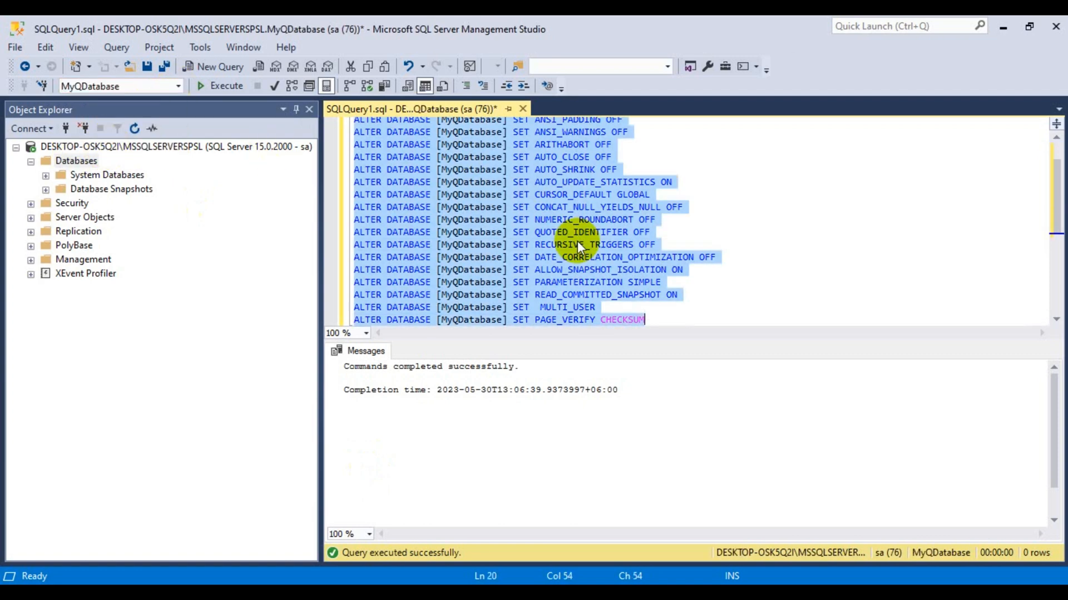
pyautogui.press('Delete')
pyautogui.hotkey('ctrl', 'v')
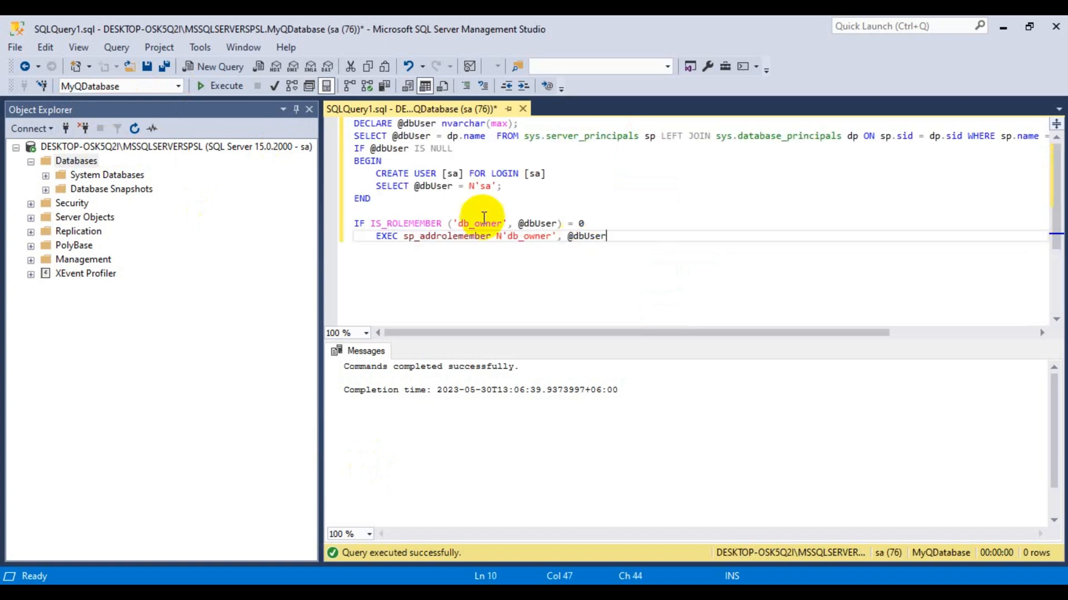
pyautogui.click(222, 86)
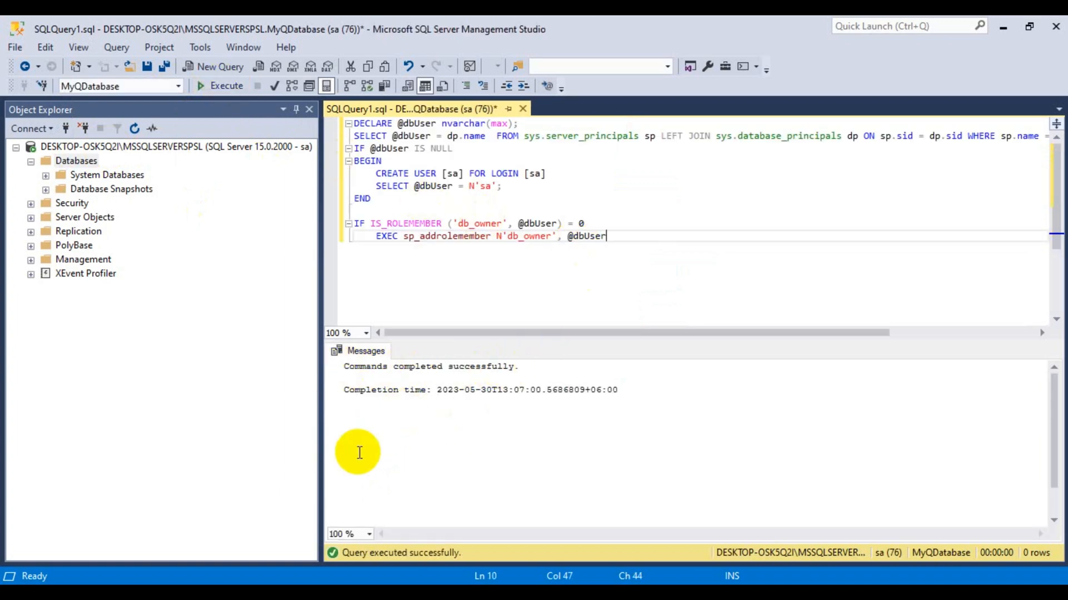
pyautogui.click(178, 86)
pyautogui.click(84, 102)
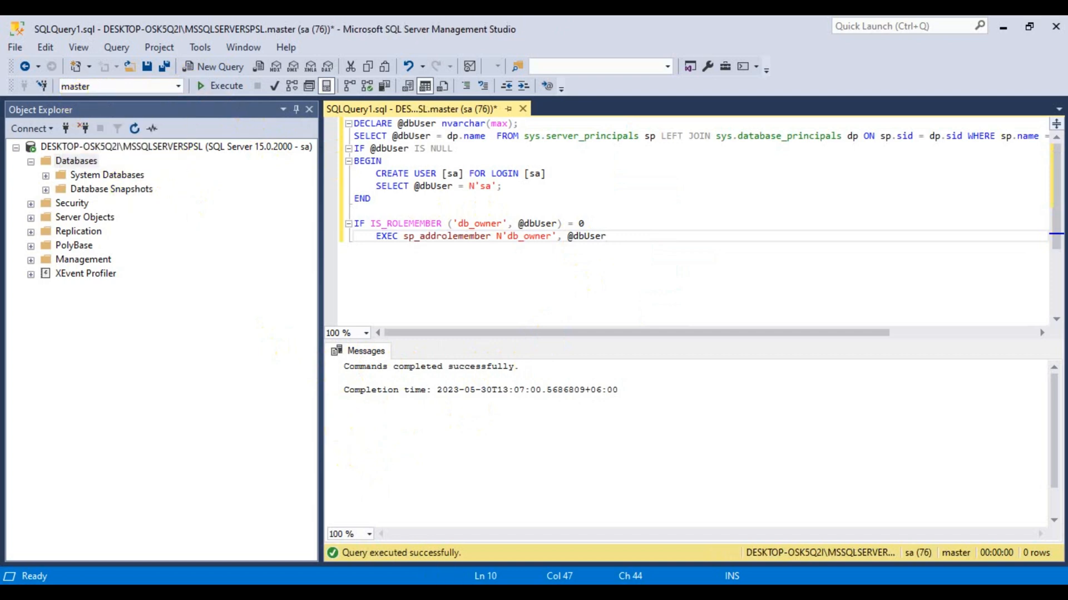
# Open the MyQDatabaseLog creation script in Notepad and select its CREATE DATABASE line.
pyautogui.click(353, 483)
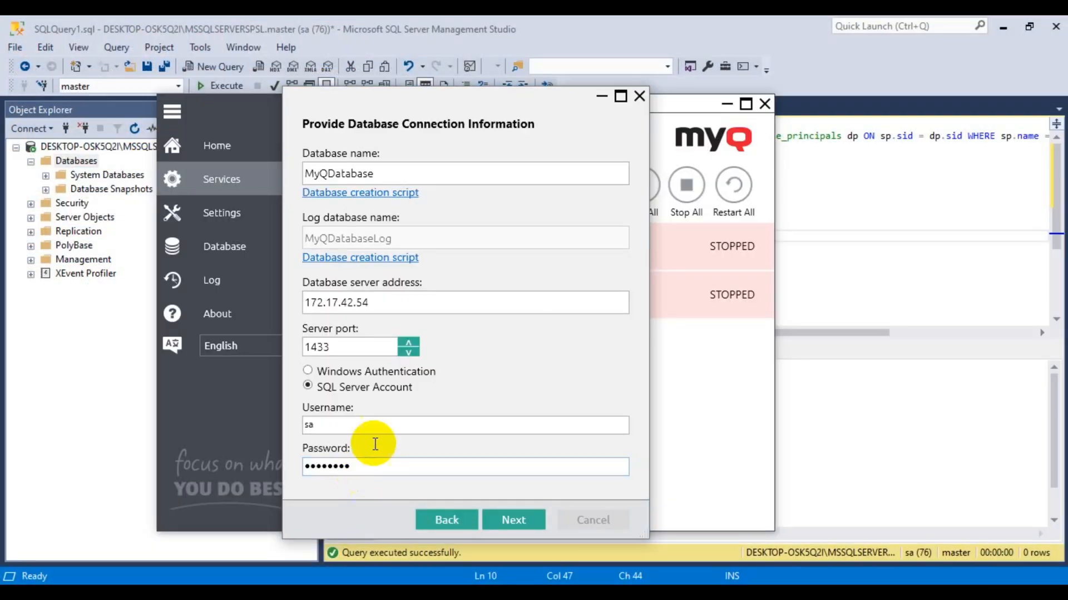
pyautogui.click(384, 267)
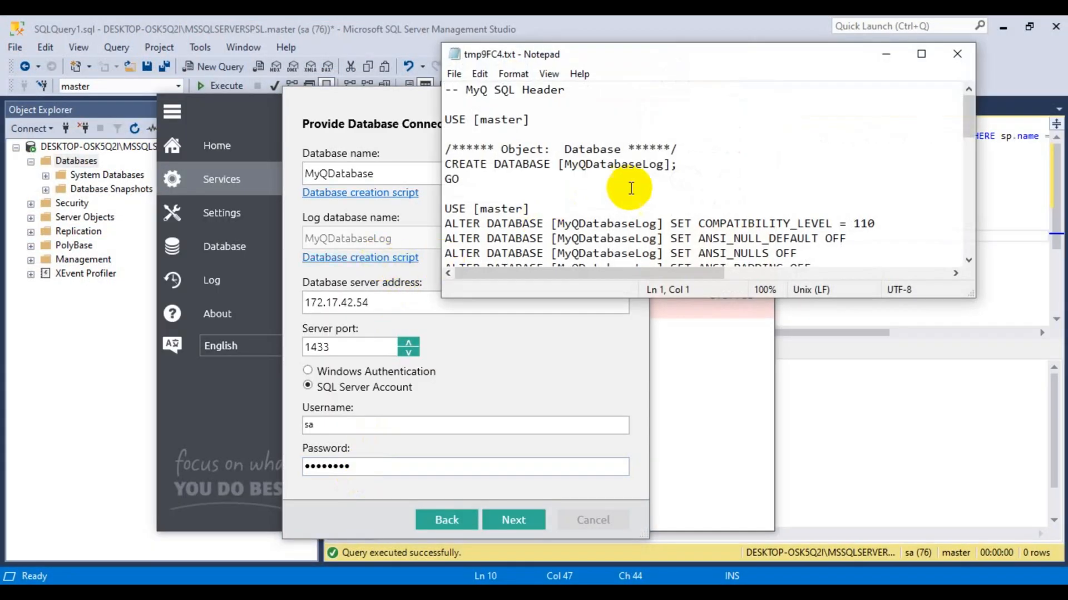
pyautogui.moveTo(677, 165); pyautogui.dragTo(443, 166)
pyautogui.hotkey('ctrl', 'c')
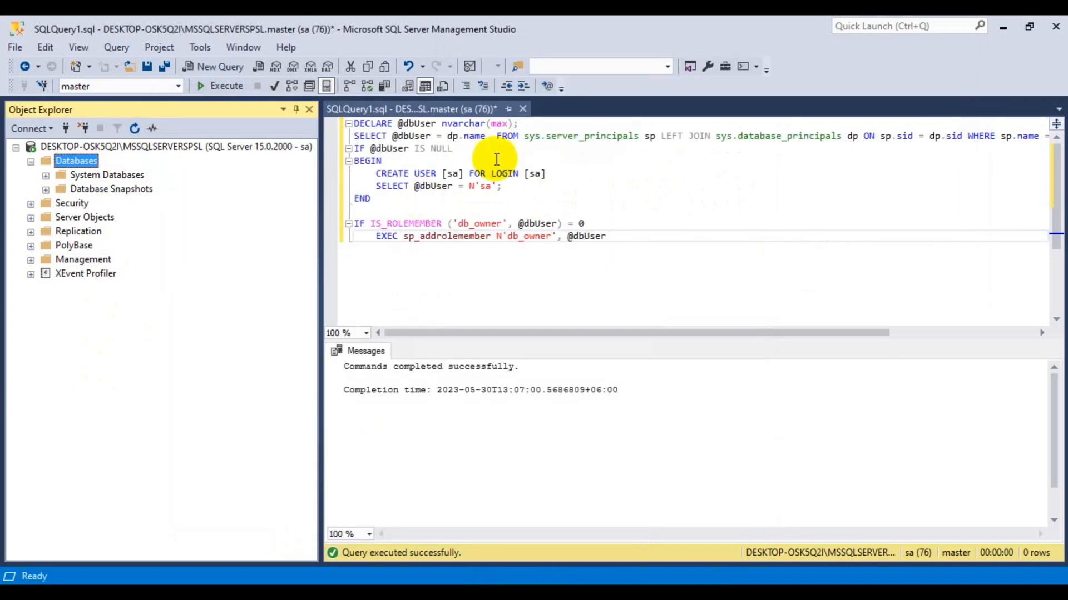
# Replace the query with CREATE DATABASE [MyQDatabaseLog] and execute it on master.
pyautogui.moveTo(607, 236); pyautogui.dragTo(336, 117)
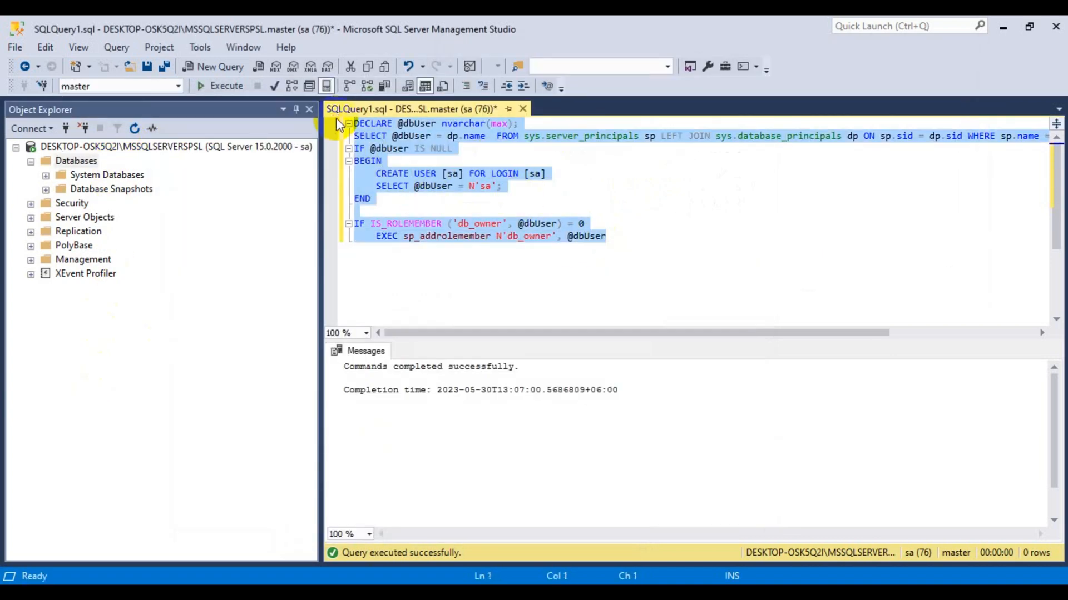
pyautogui.press('Delete')
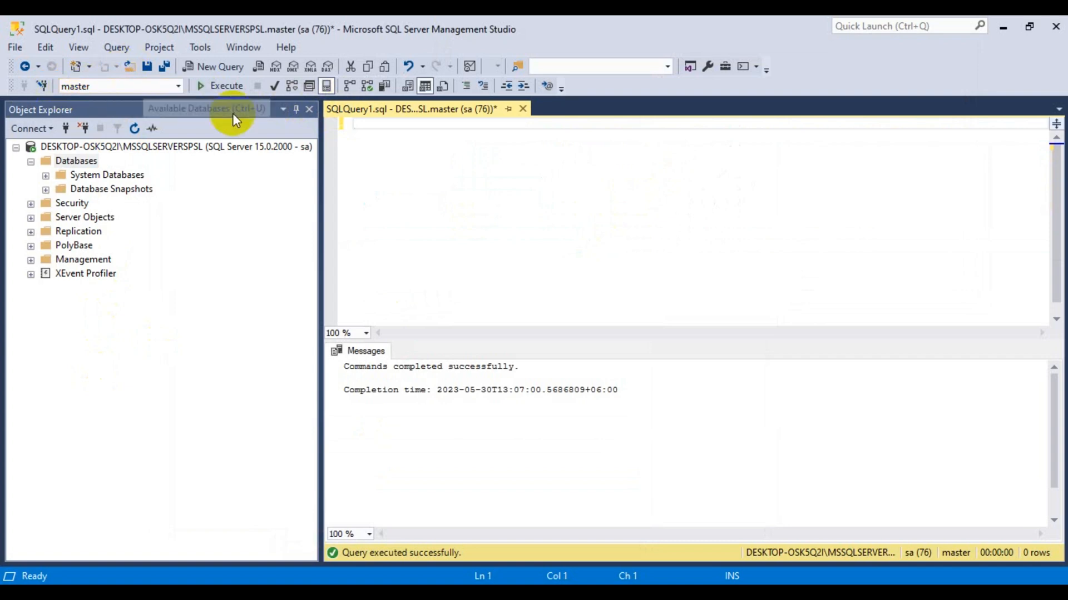
pyautogui.hotkey('ctrl', 'v')
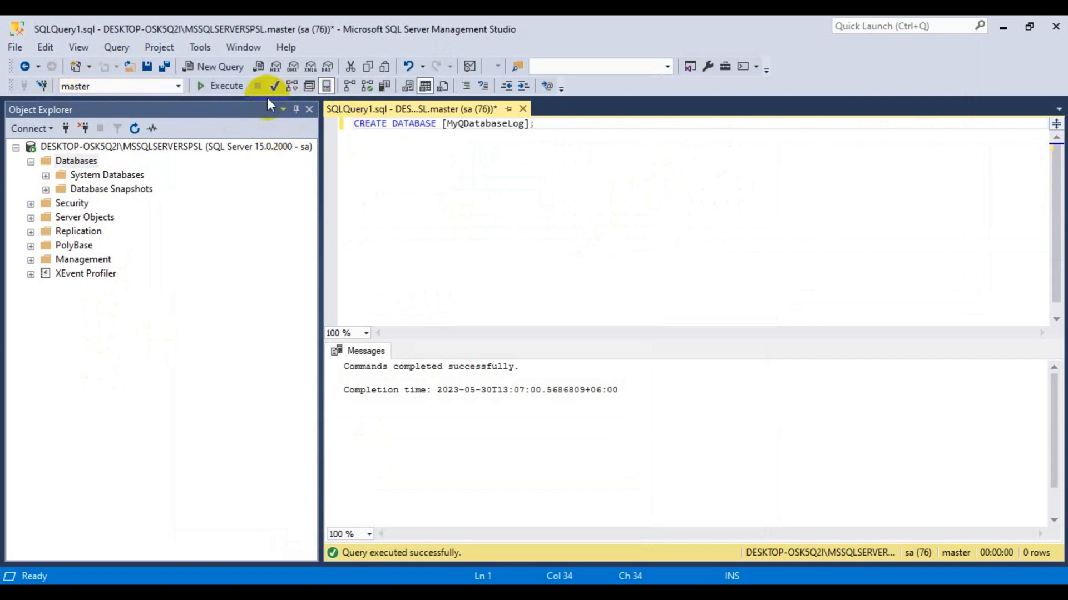
pyautogui.click(219, 85)
pyautogui.click(327, 593)
pyautogui.click(393, 496)
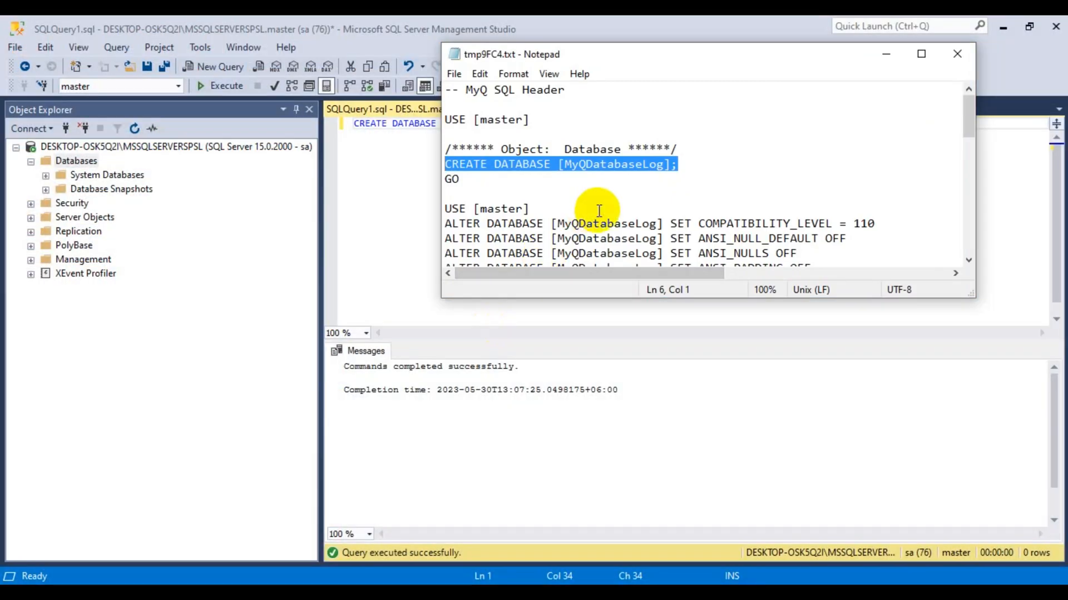
# Execute the MyQDatabaseLog ALTER DATABASE SET lines in place of the CREATE line, then clear the editor.
pyautogui.click(921, 53)
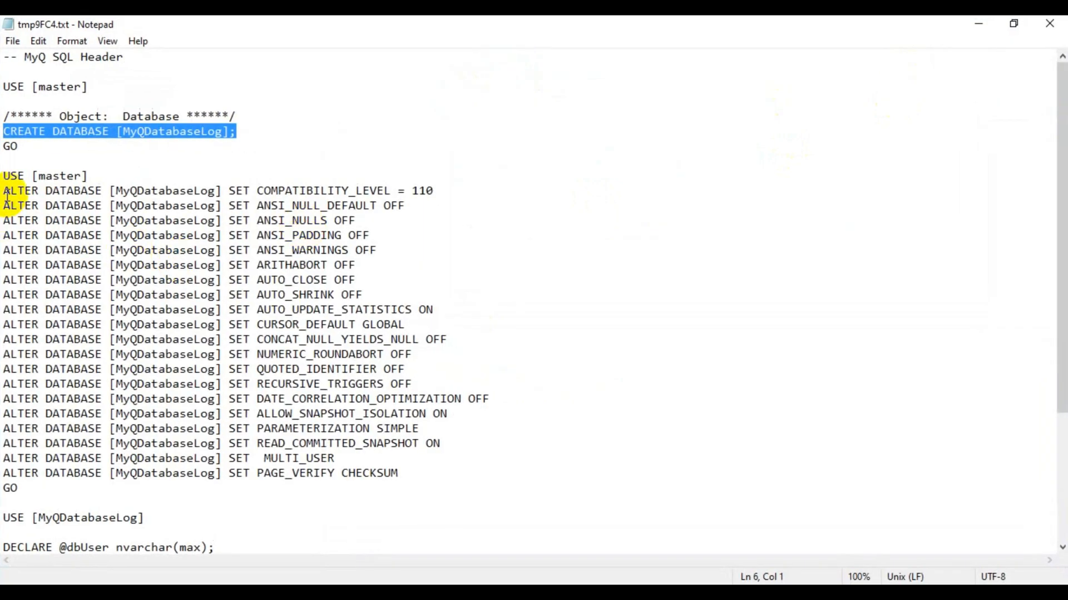
pyautogui.moveTo(6, 190); pyautogui.dragTo(406, 471)
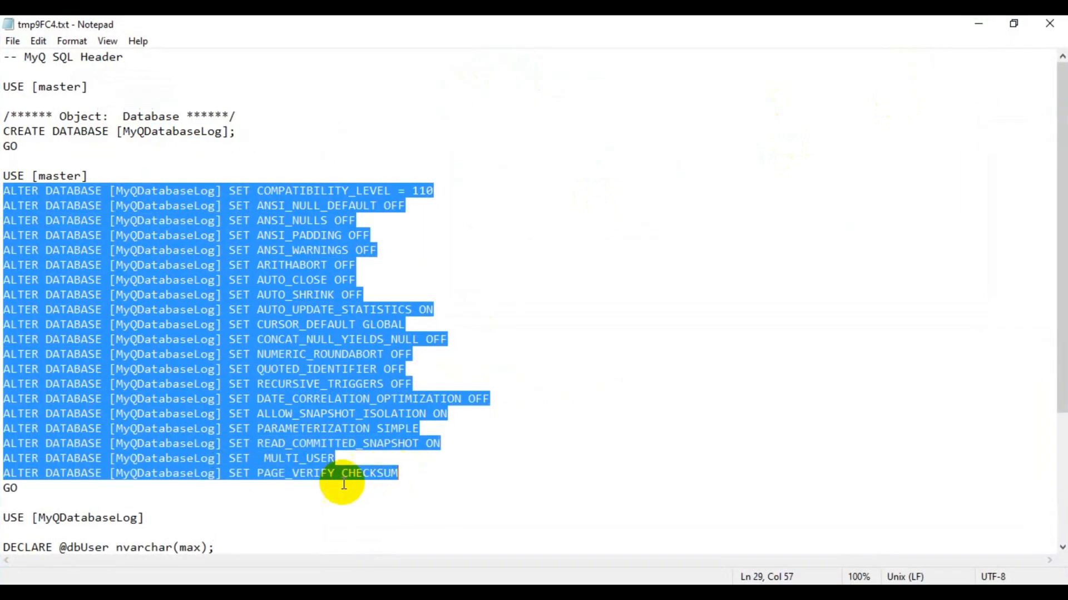
pyautogui.click(250, 593)
pyautogui.click(363, 535)
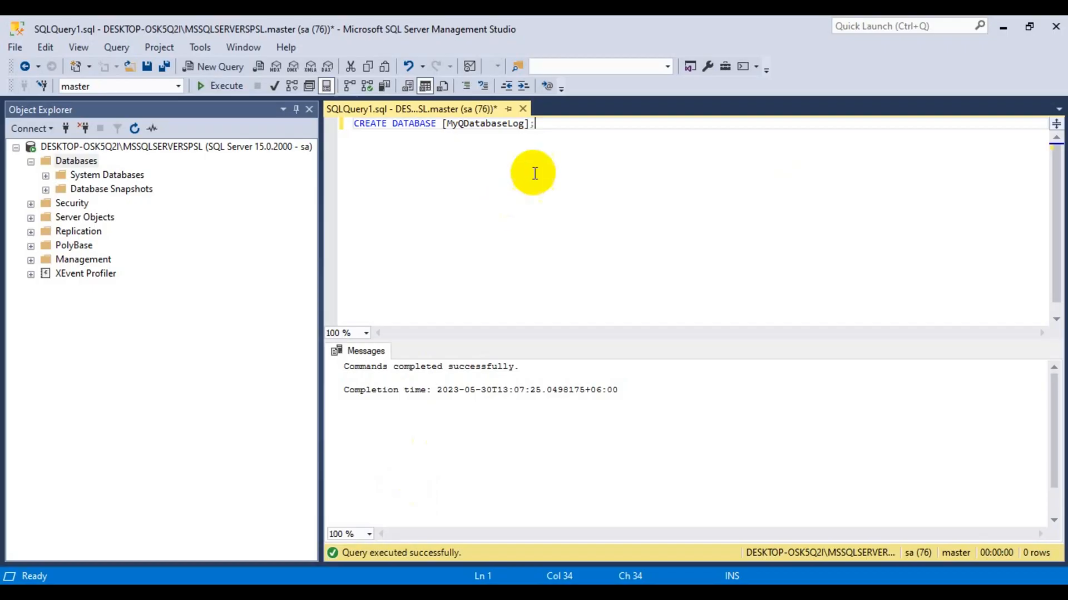
pyautogui.moveTo(553, 128); pyautogui.dragTo(273, 133)
pyautogui.press('Delete')
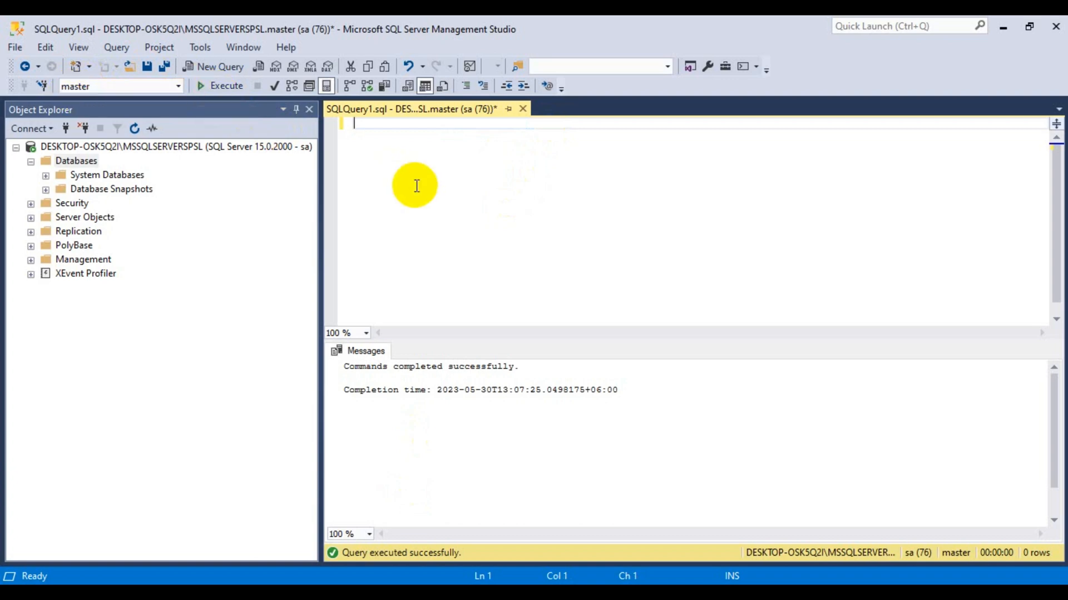
pyautogui.hotkey('ctrl', 'v')
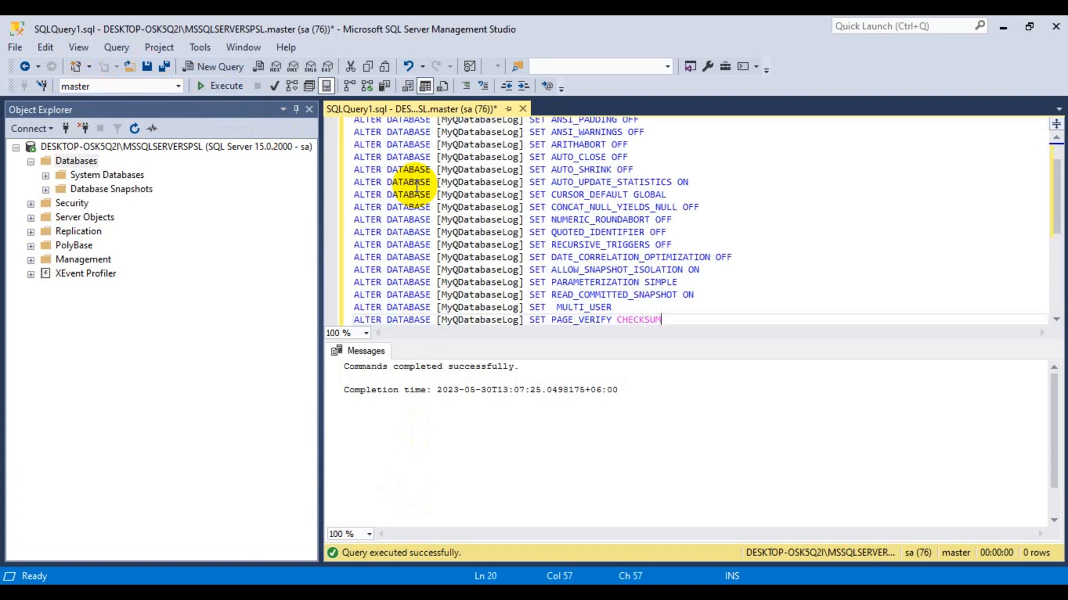
pyautogui.click(226, 84)
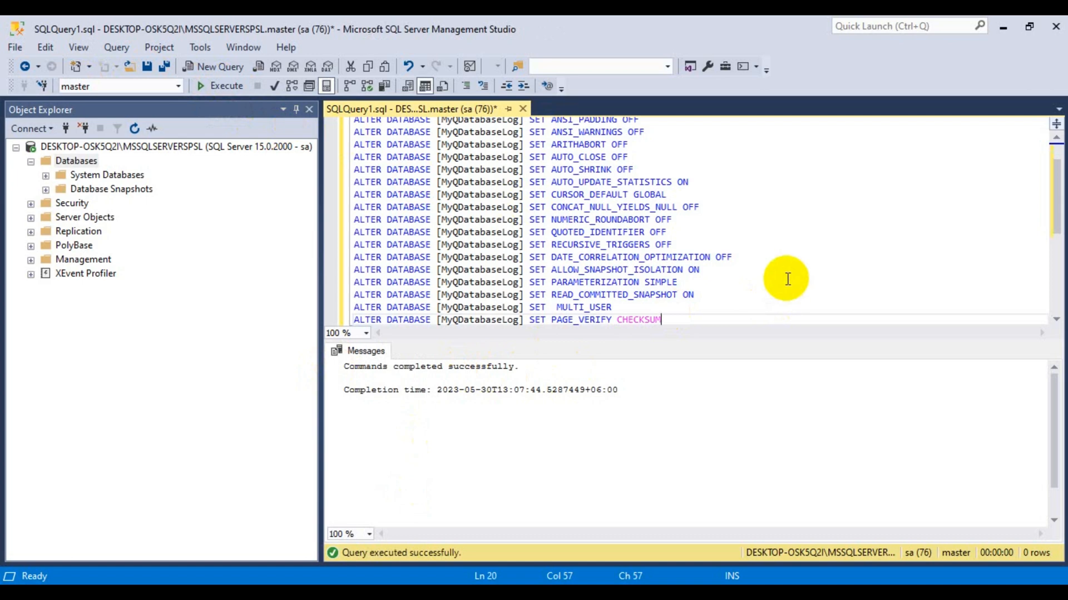
pyautogui.hotkey('ctrl', 'a')
pyautogui.press('Delete')
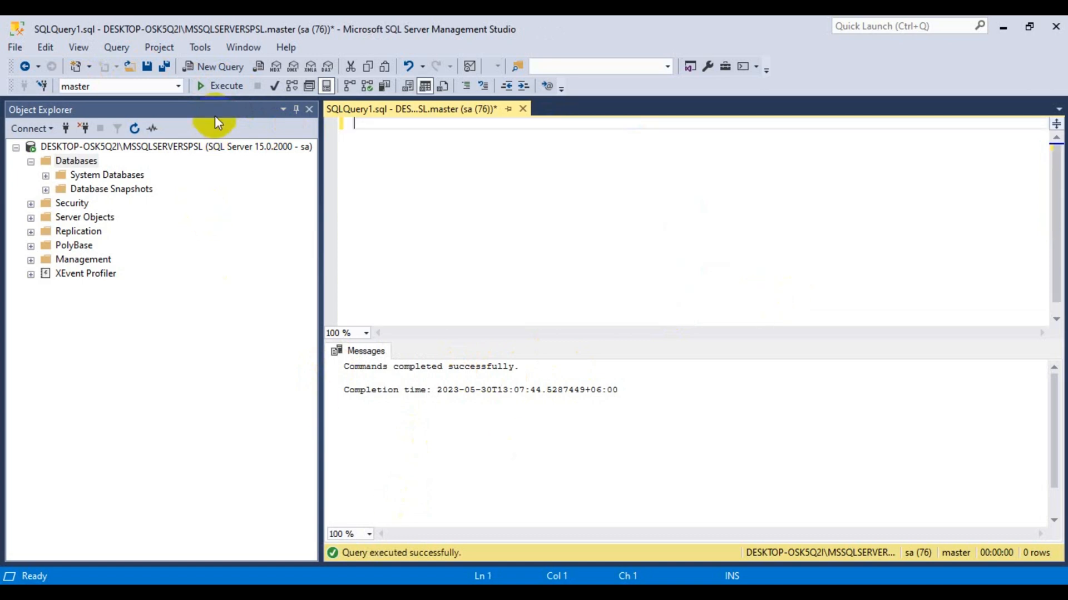
# Run the DECLARE/EXEC db_owner user script against MyQDatabaseLog, then clear the editor.
pyautogui.click(179, 86)
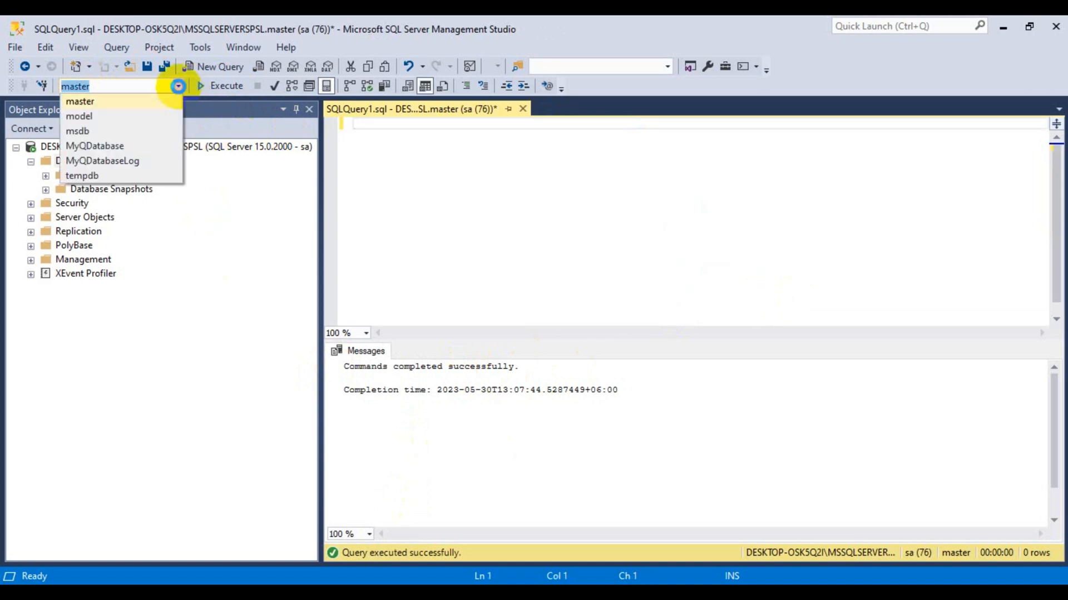
pyautogui.click(105, 160)
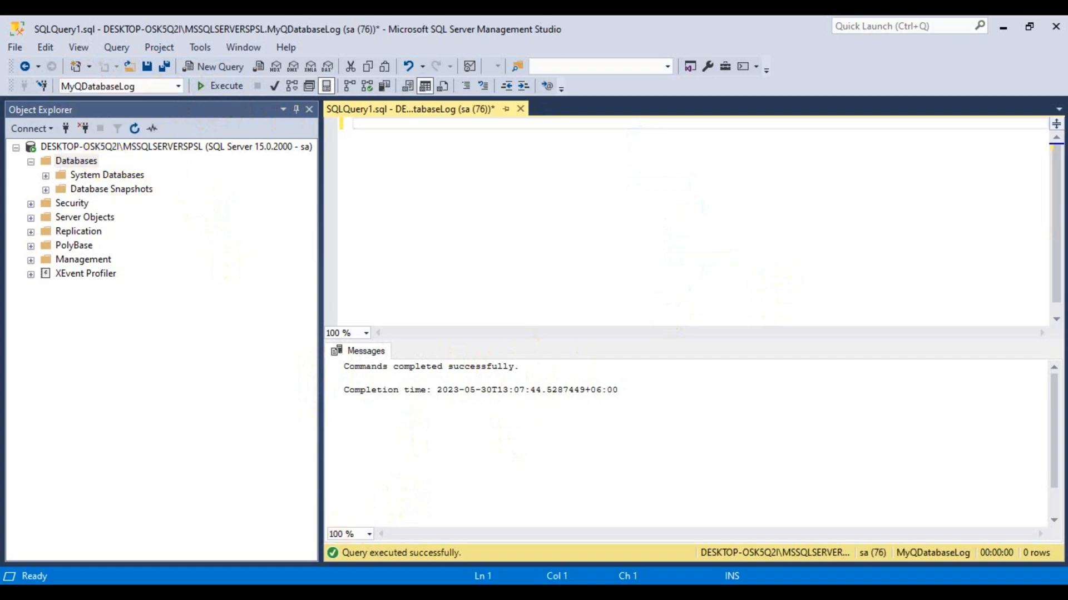
pyautogui.click(429, 495)
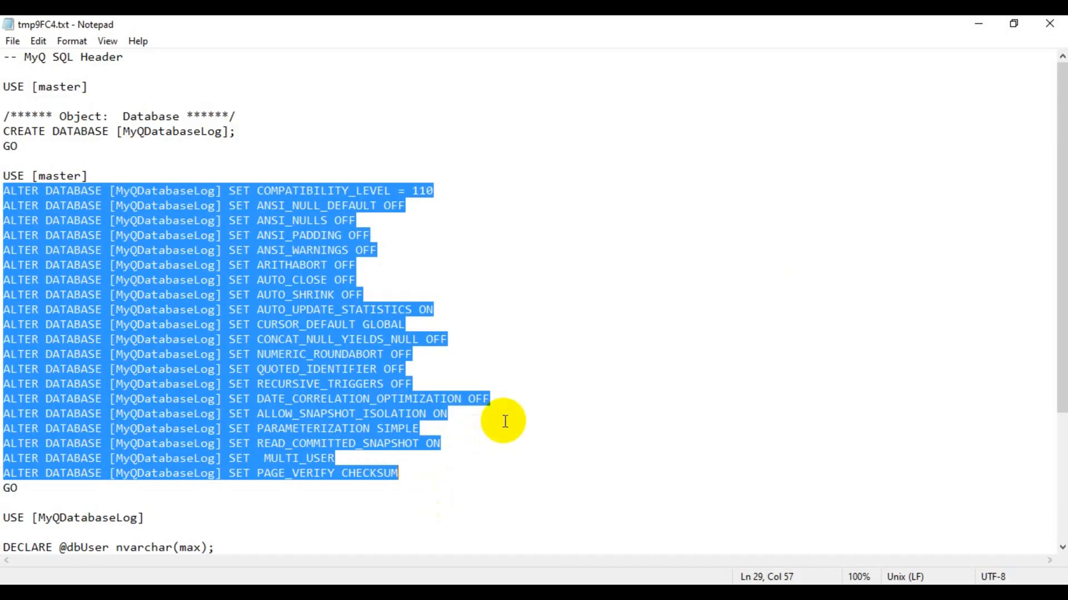
pyautogui.scroll(-4, 506, 423)
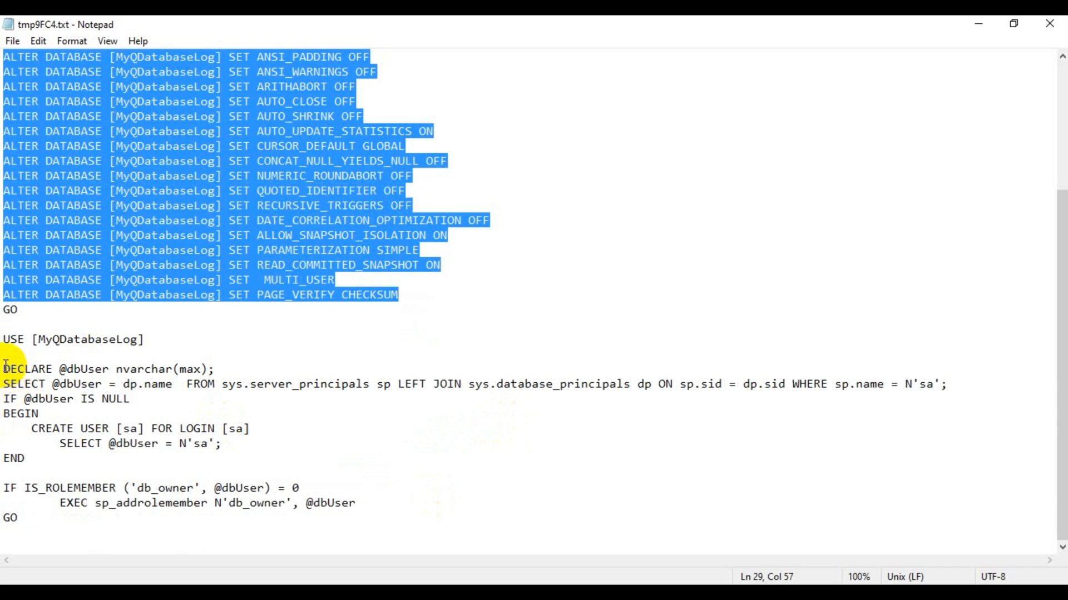
pyautogui.moveTo(4, 369); pyautogui.dragTo(358, 503)
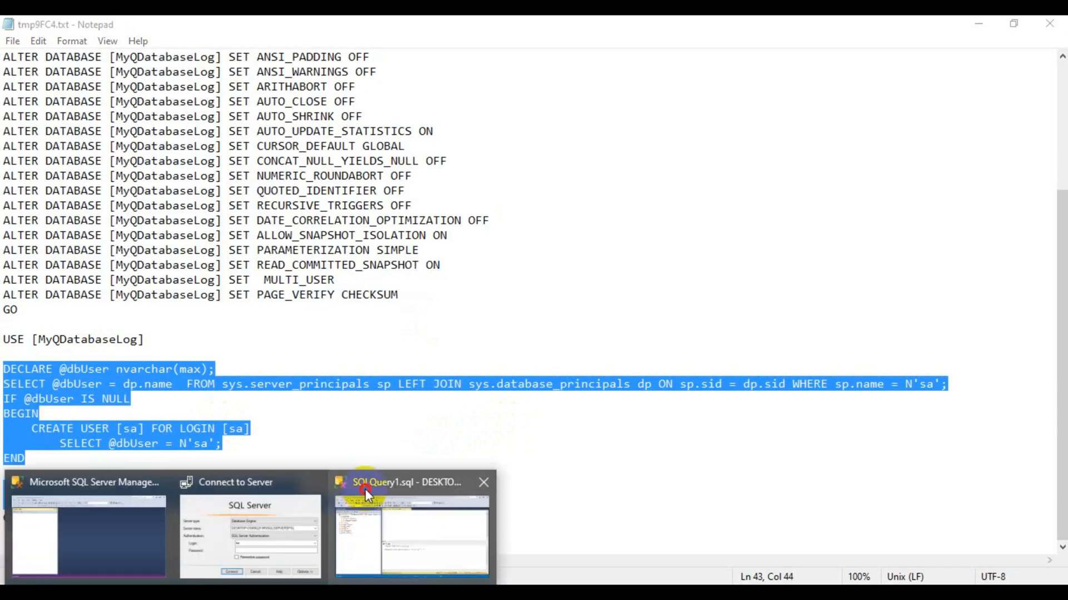
pyautogui.click(365, 489)
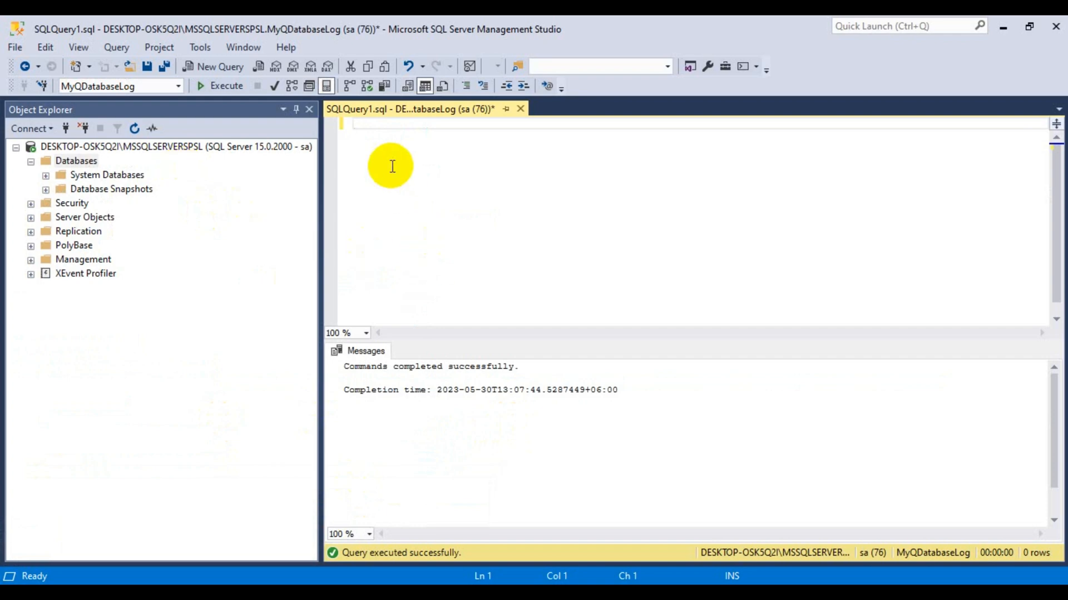
pyautogui.hotkey('ctrl', 'v')
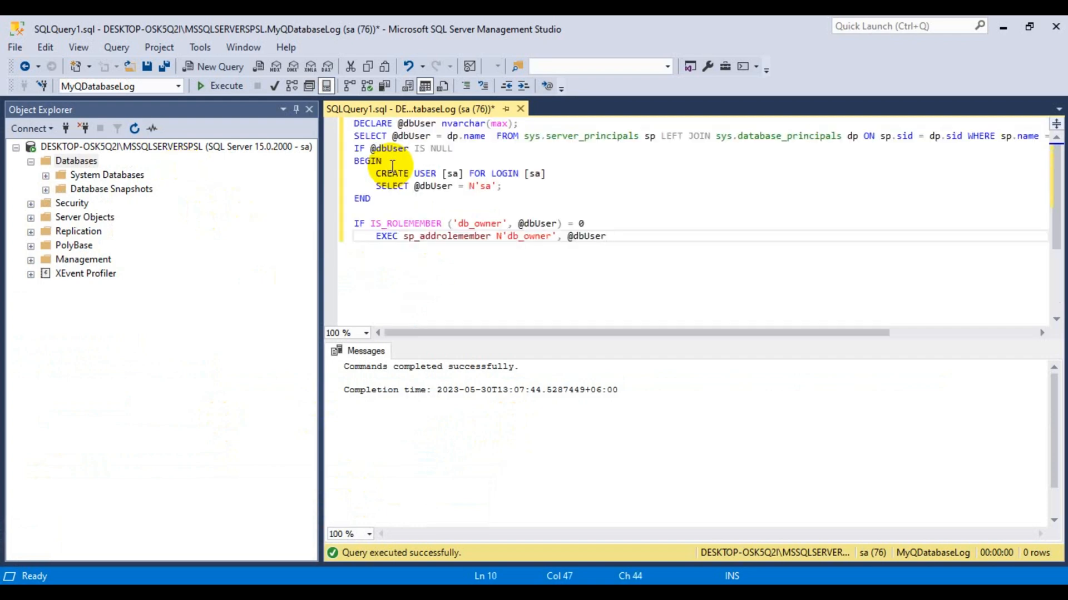
pyautogui.click(213, 87)
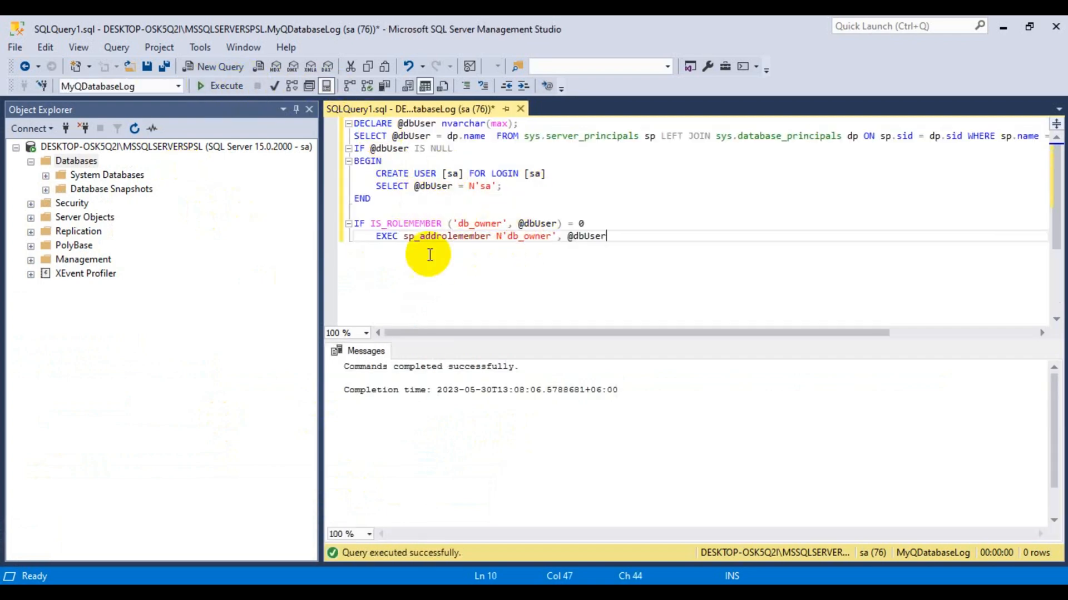
pyautogui.moveTo(607, 237); pyautogui.dragTo(342, 123)
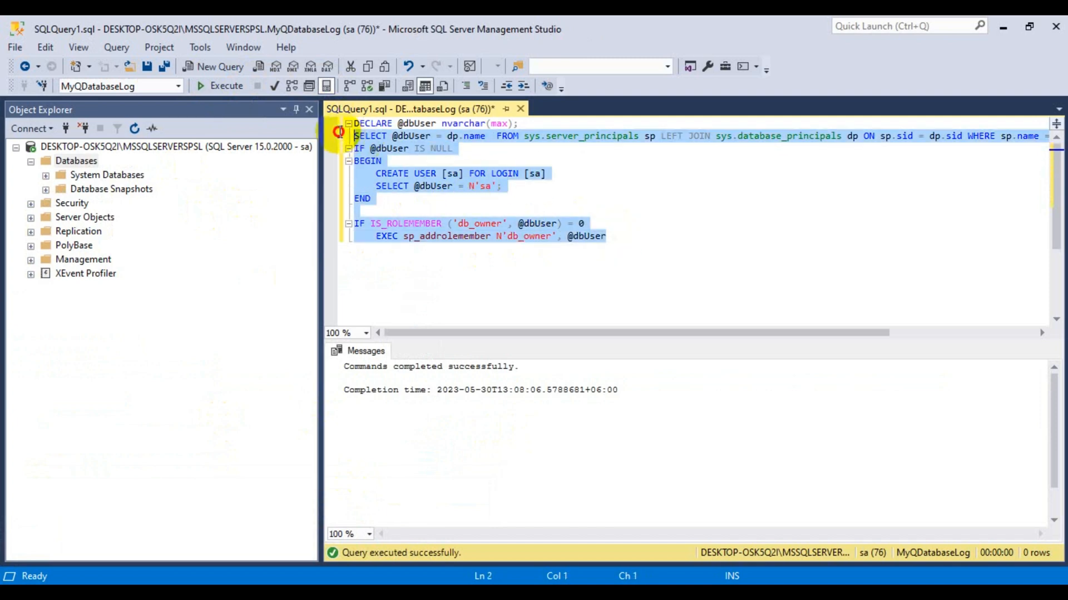
pyautogui.press('Delete')
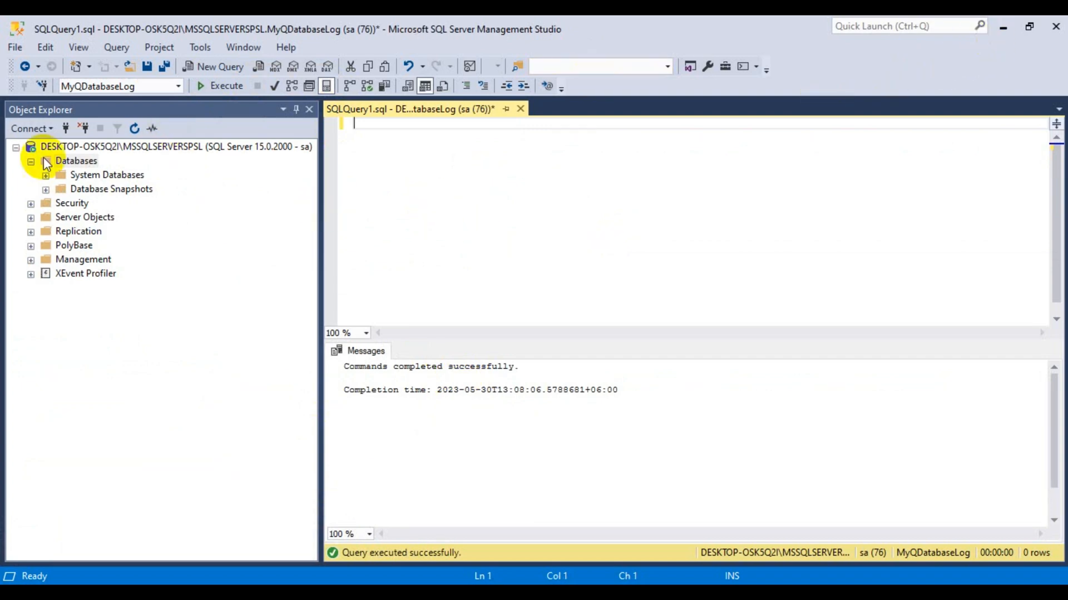
# Refresh Databases in Object Explorer to list both MyQ databases and close the log script.
pyautogui.click(133, 131)
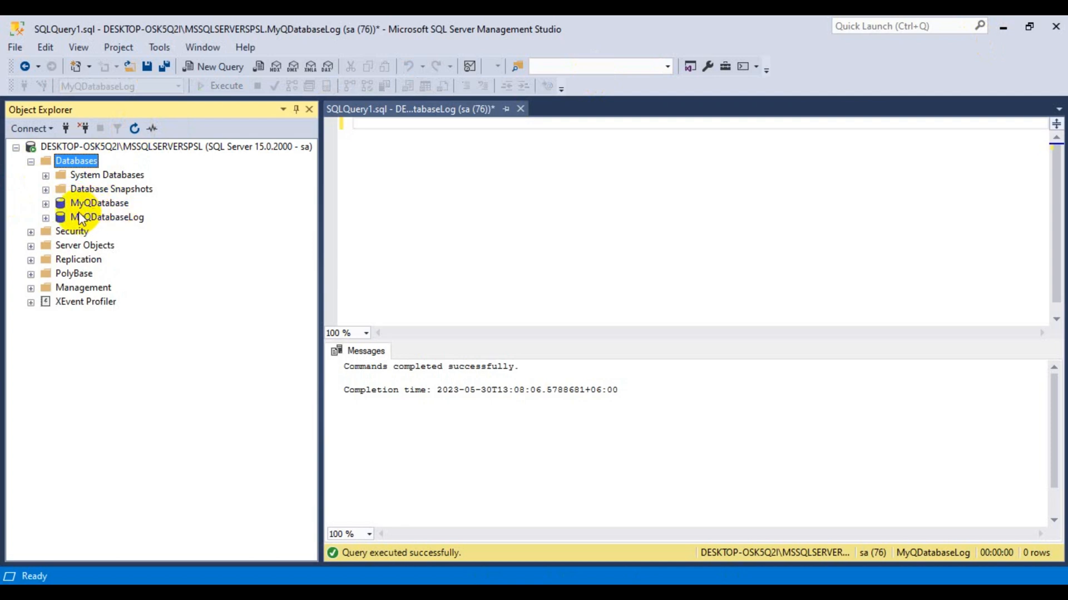
pyautogui.click(1004, 29)
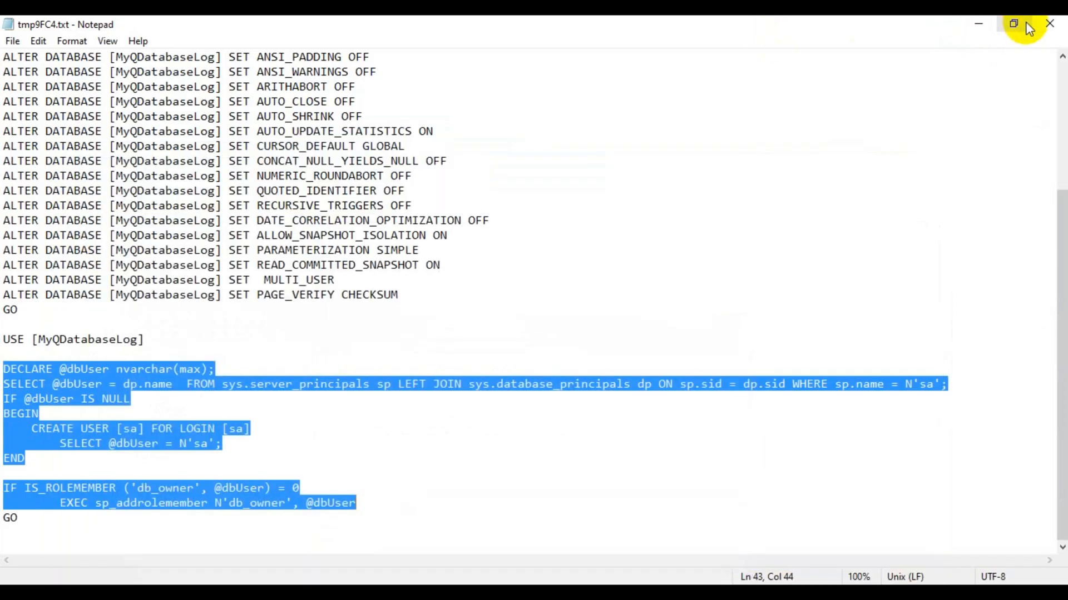
pyautogui.click(1049, 23)
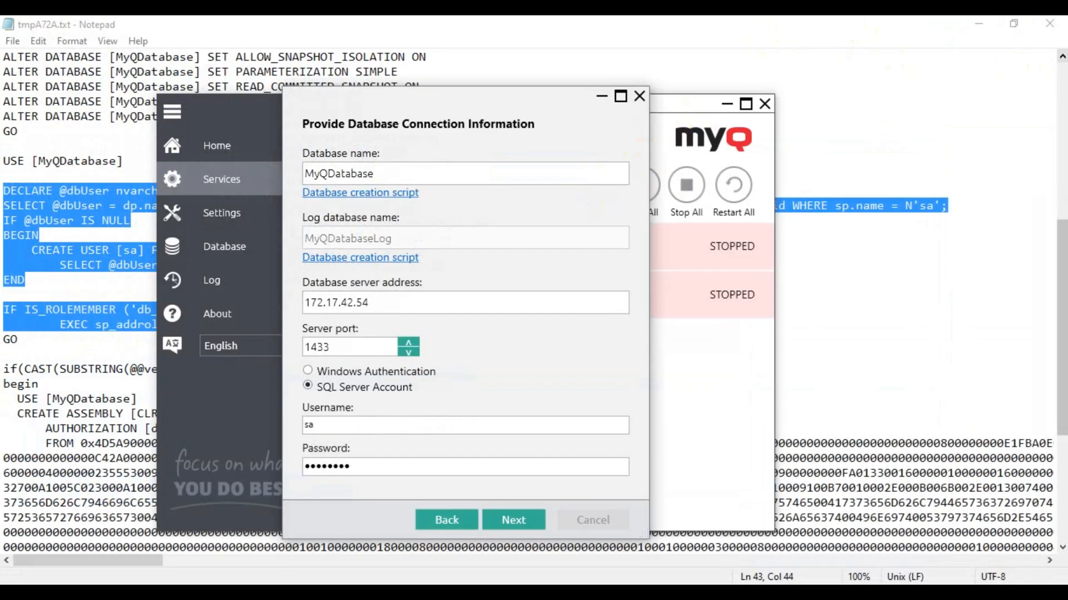
# Close the creation script, pass the database prerequisites check, and start installing the databases.
pyautogui.click(1049, 24)
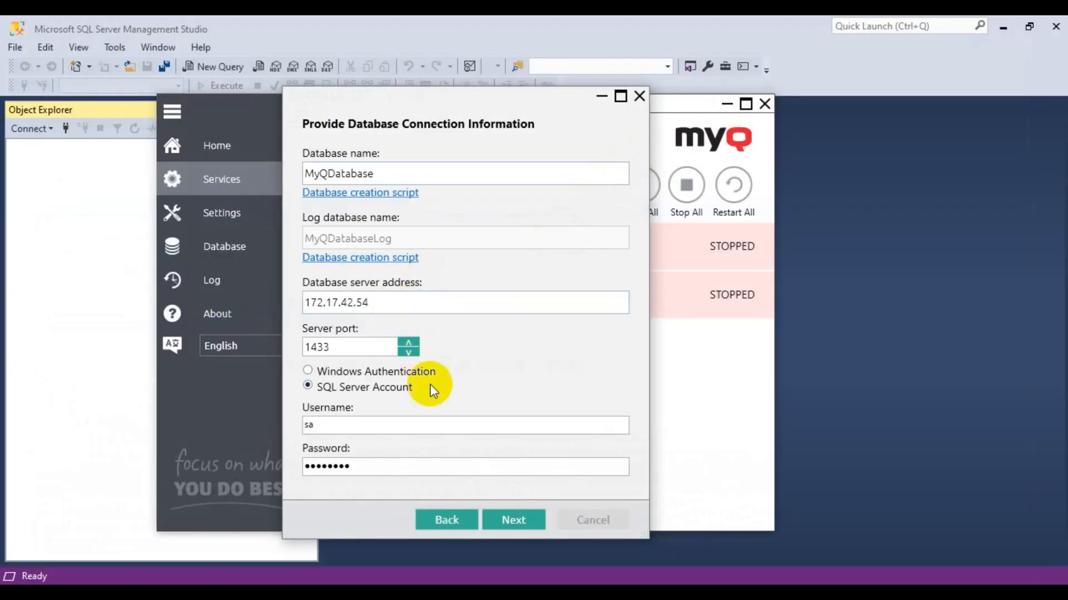
pyautogui.click(511, 523)
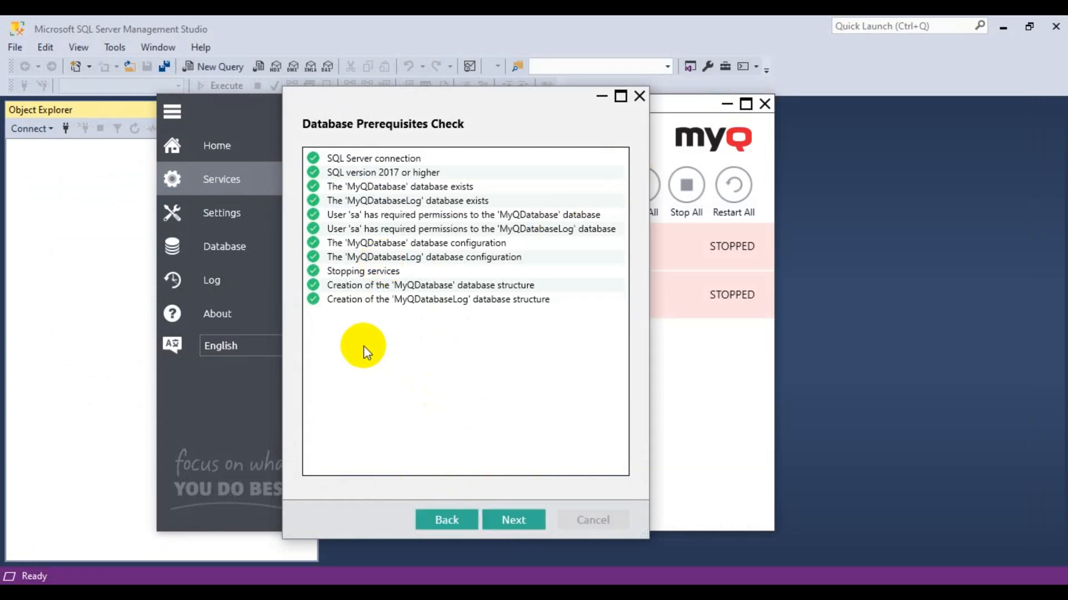
pyautogui.click(516, 519)
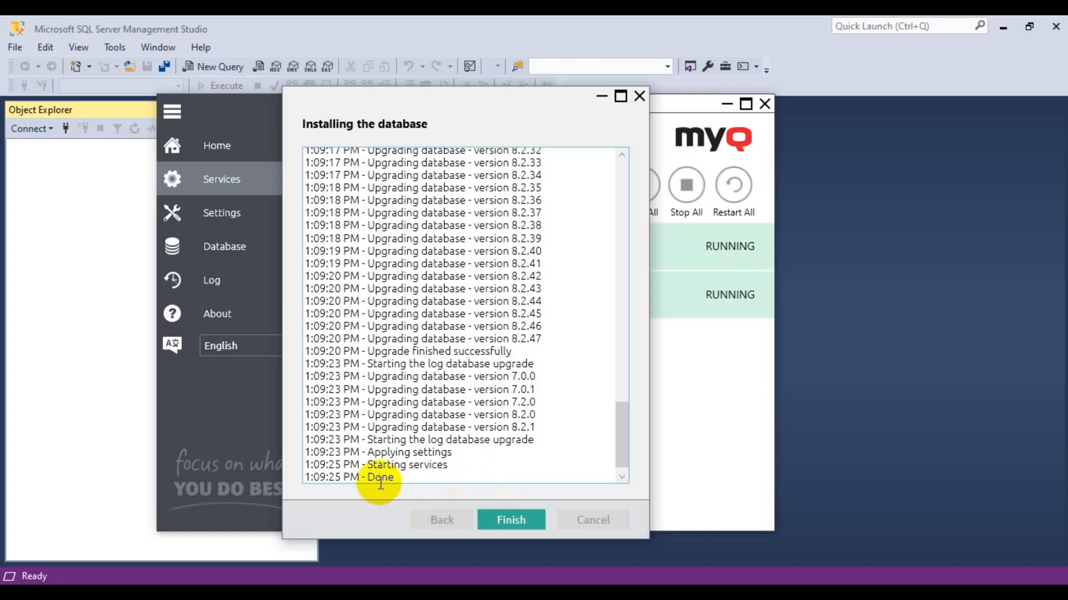
# Finish the database installation wizard once the install log shows Done.
pyautogui.click(511, 521)
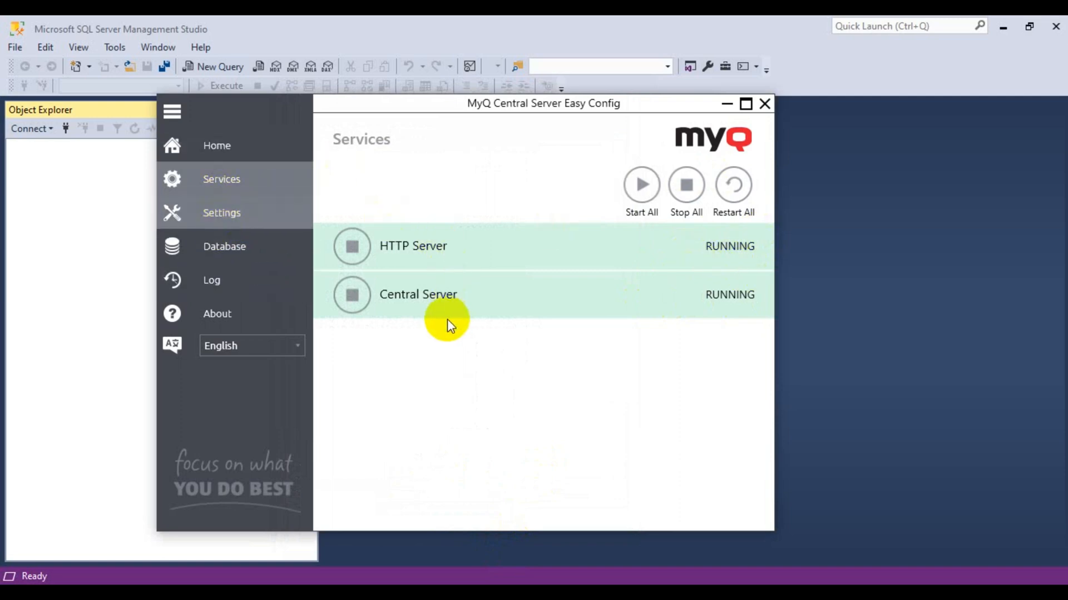
# Enable unsecure web communication on port 8083 and save the port settings, accepting the service stop.
pyautogui.scroll(-4, 489, 315)
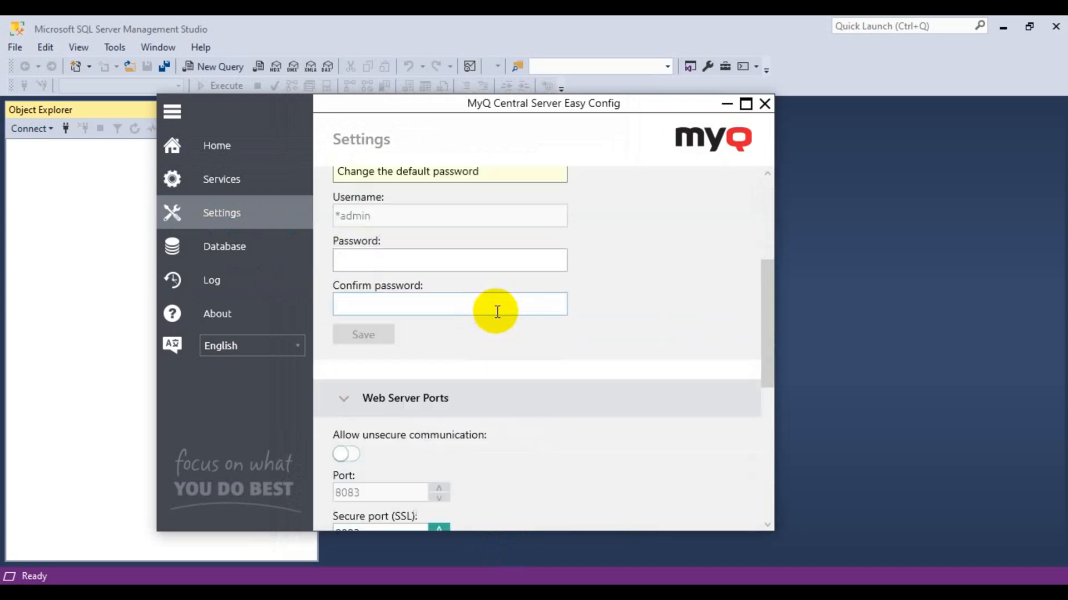
pyautogui.scroll(-2, 496, 311)
pyautogui.click(352, 342)
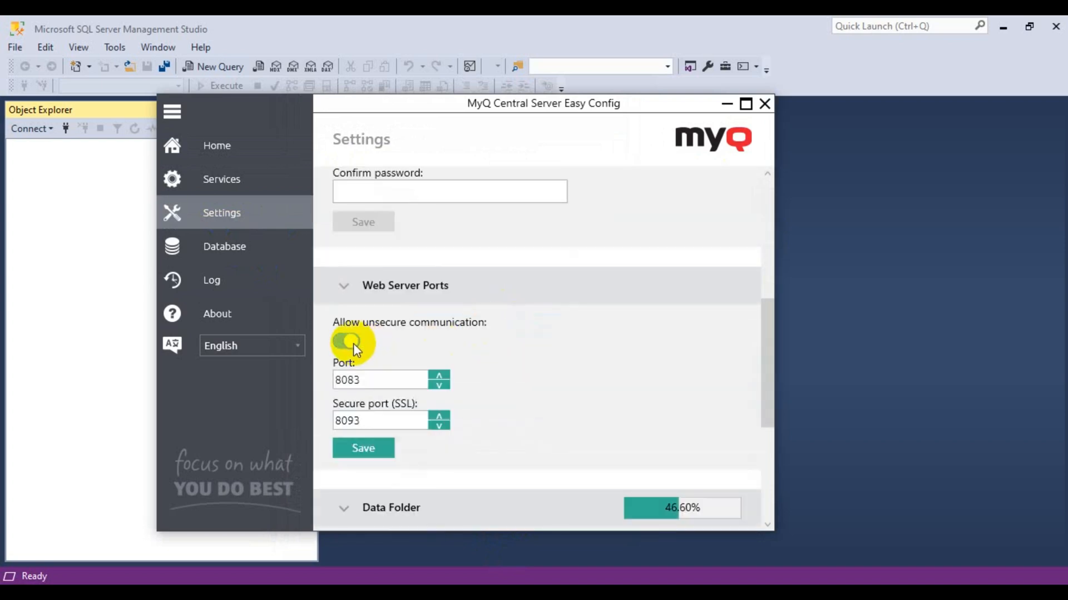
pyautogui.click(369, 446)
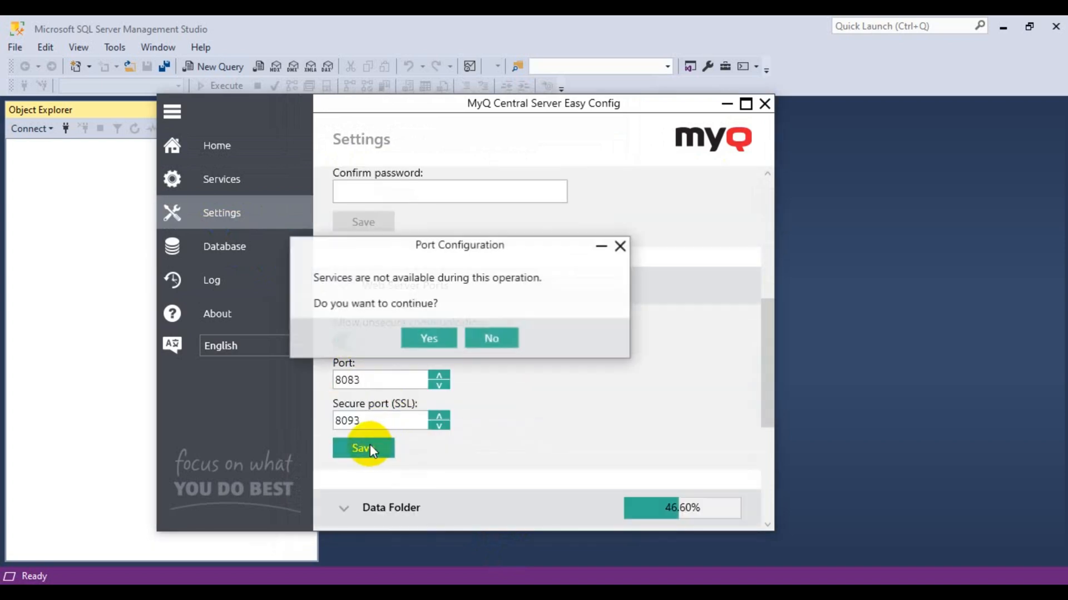
pyautogui.click(429, 340)
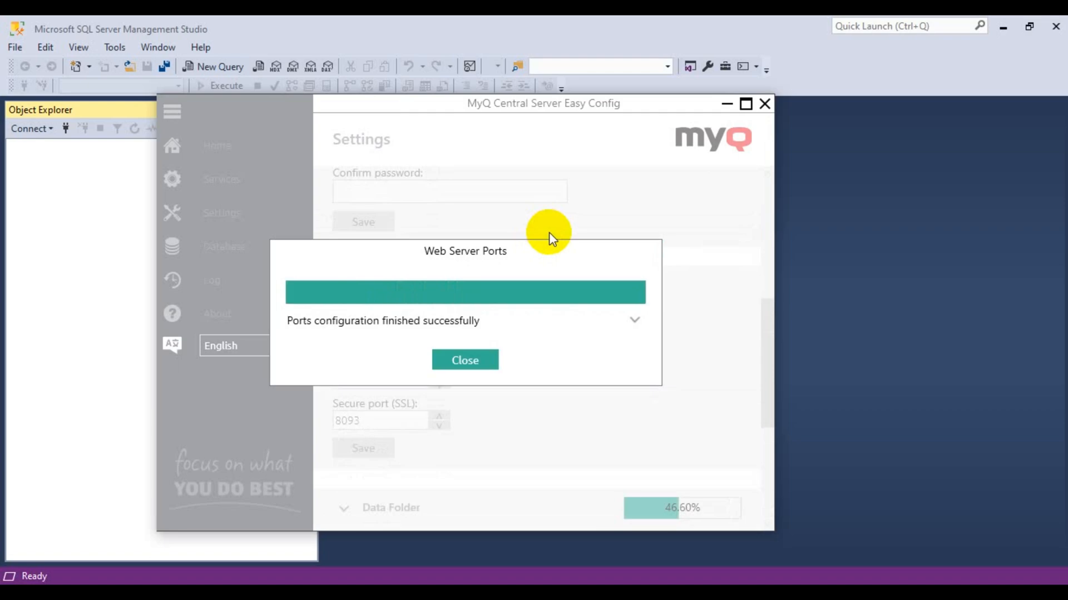
pyautogui.click(475, 361)
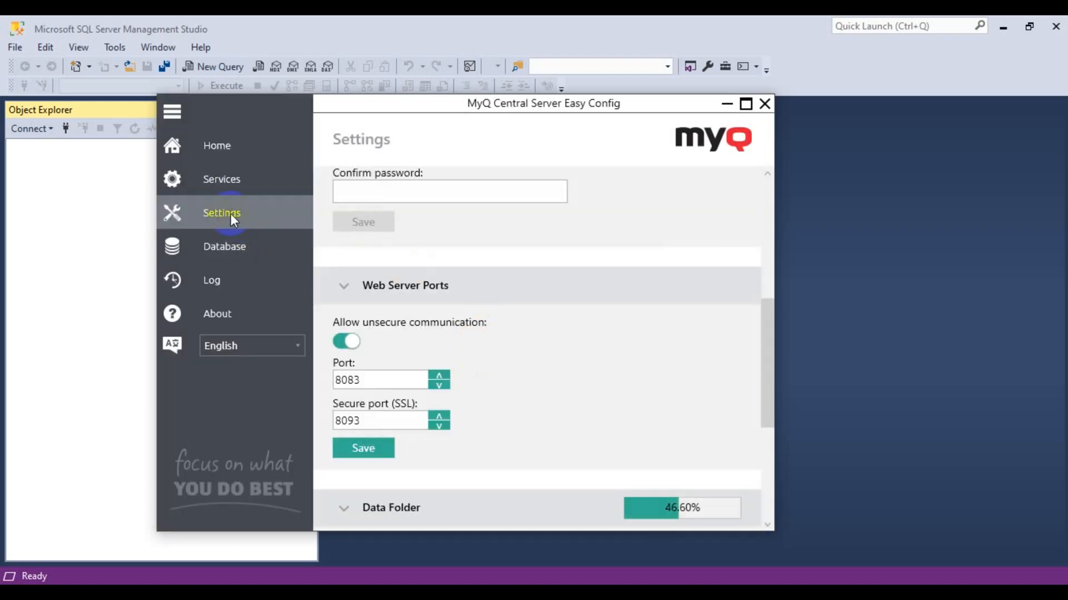
pyautogui.click(218, 181)
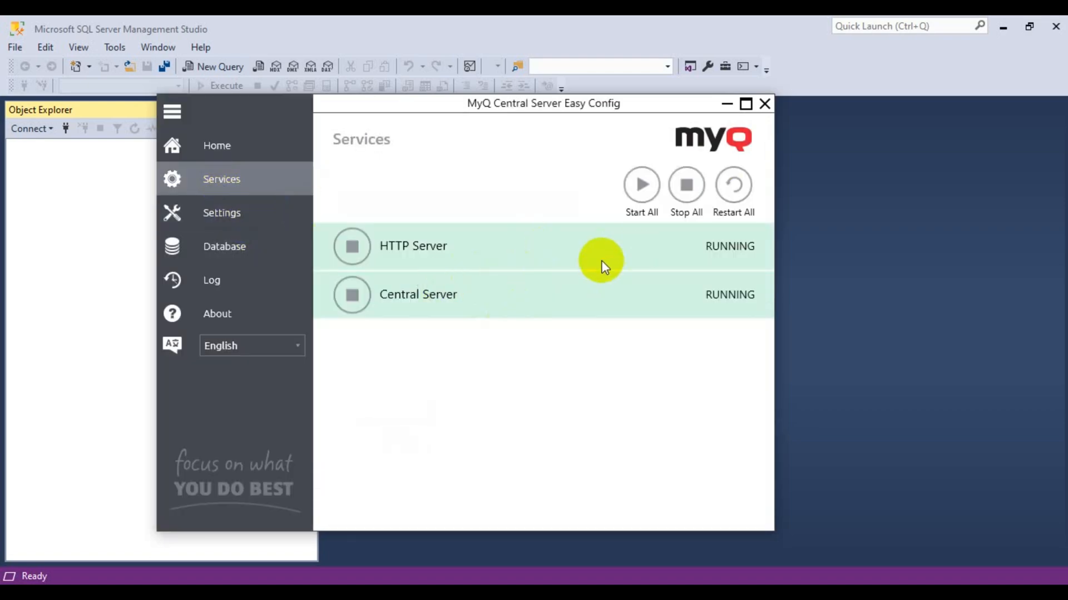
# Close Easy Config, confirming to continue setup on the web interface.
pyautogui.click(765, 104)
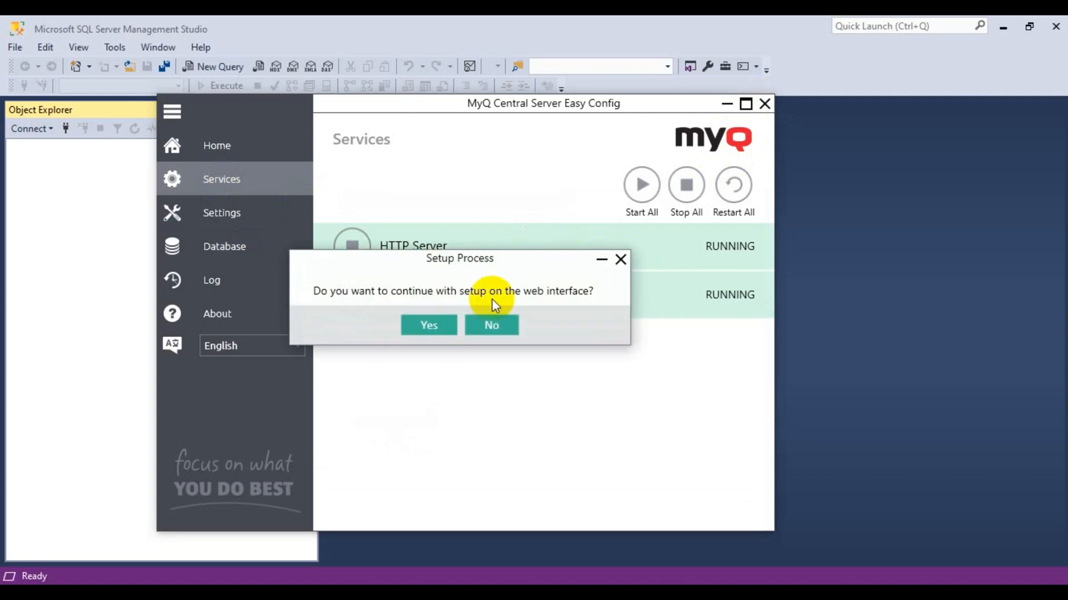
pyautogui.click(432, 325)
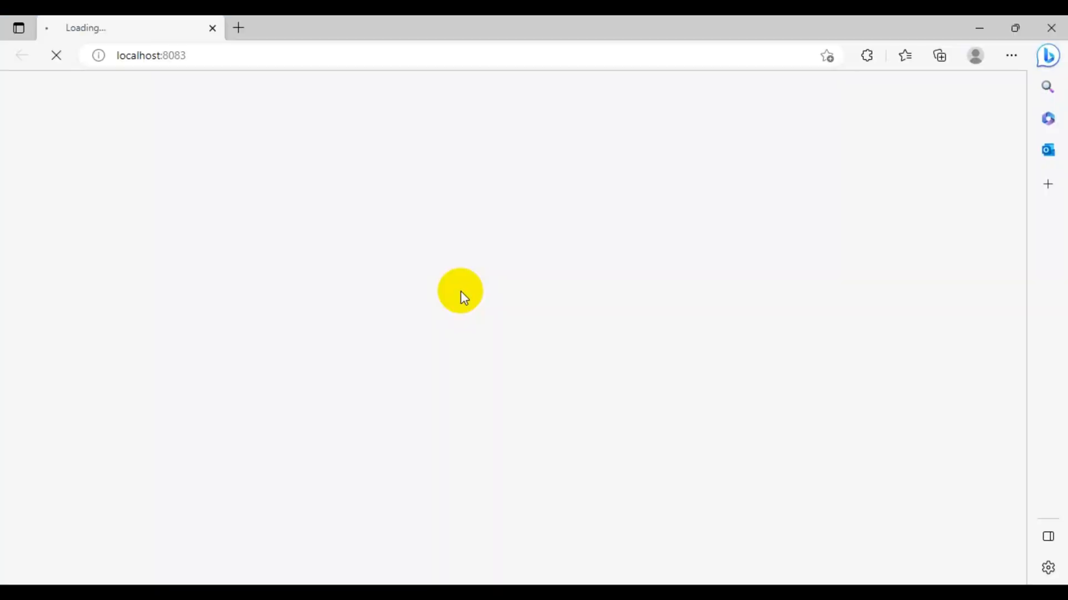
pyautogui.click(977, 27)
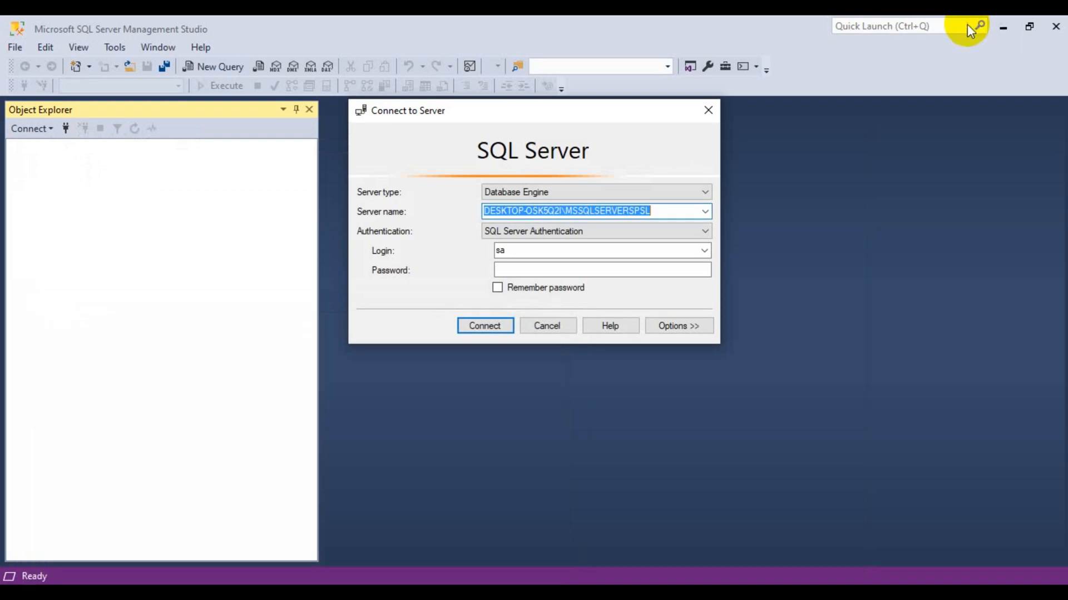
# Connect to the SQL Server instance with the sa password and expand Databases.
pyautogui.click(524, 269)
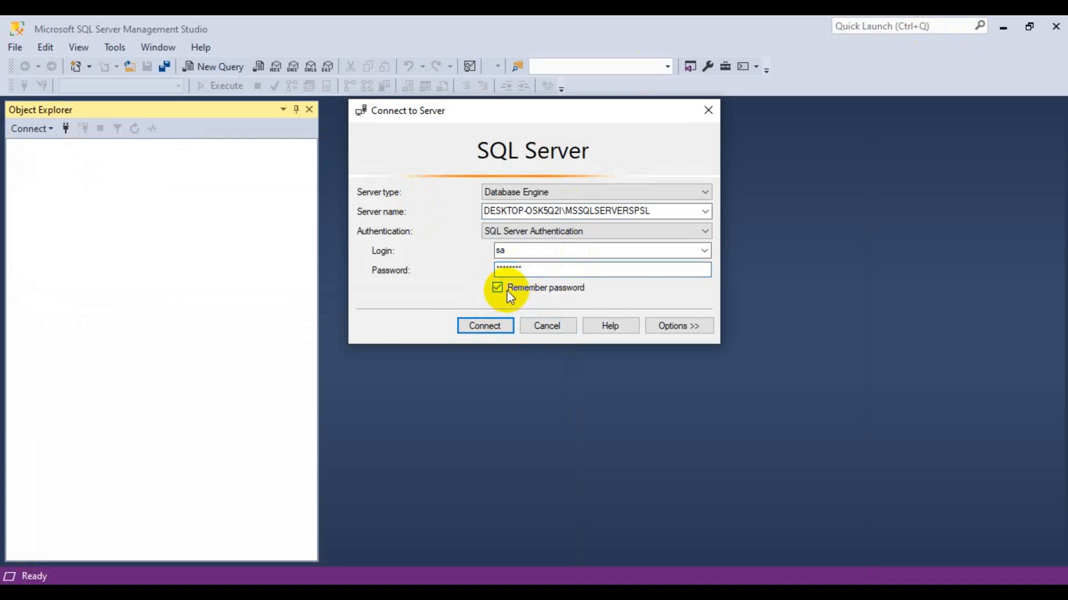
pyautogui.click(478, 326)
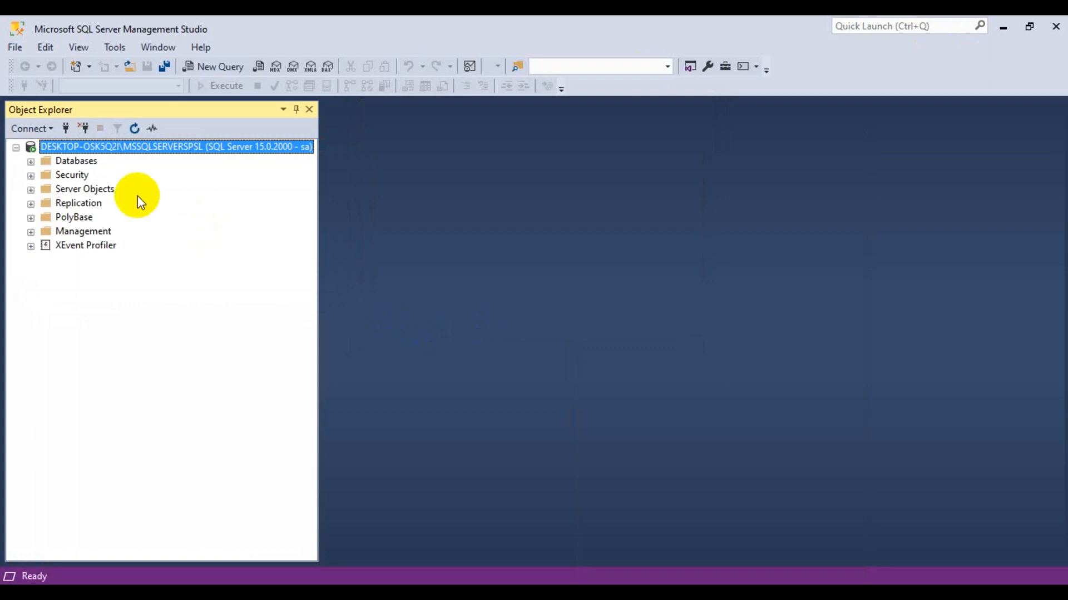
pyautogui.click(69, 163)
pyautogui.click(31, 162)
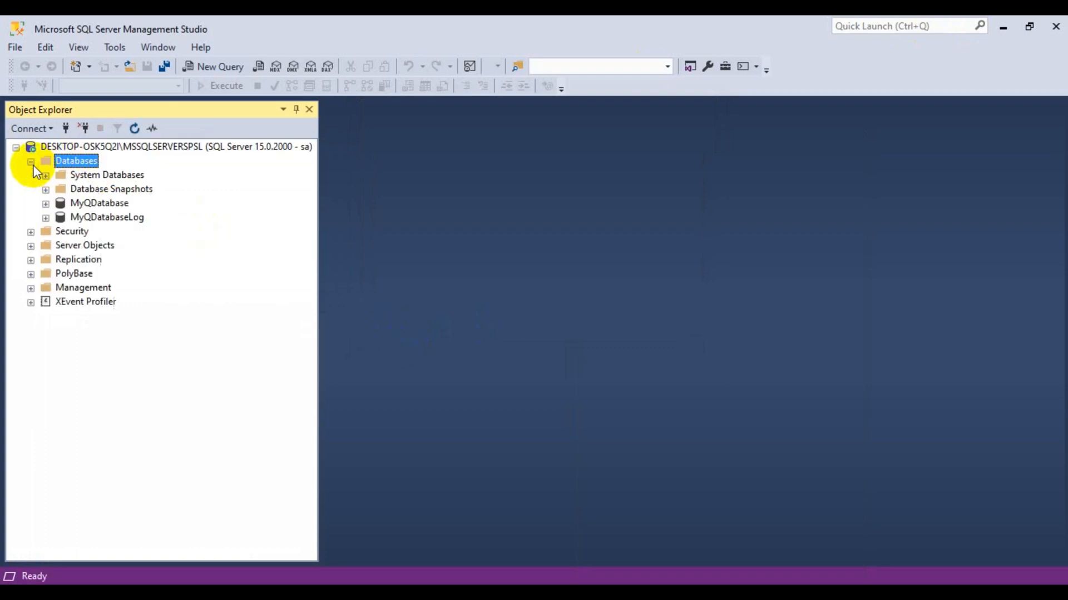
# Expand MyQDatabase's tables and run Select Top 1000 Rows on dbo.ACCESSENTITY.
pyautogui.click(95, 204)
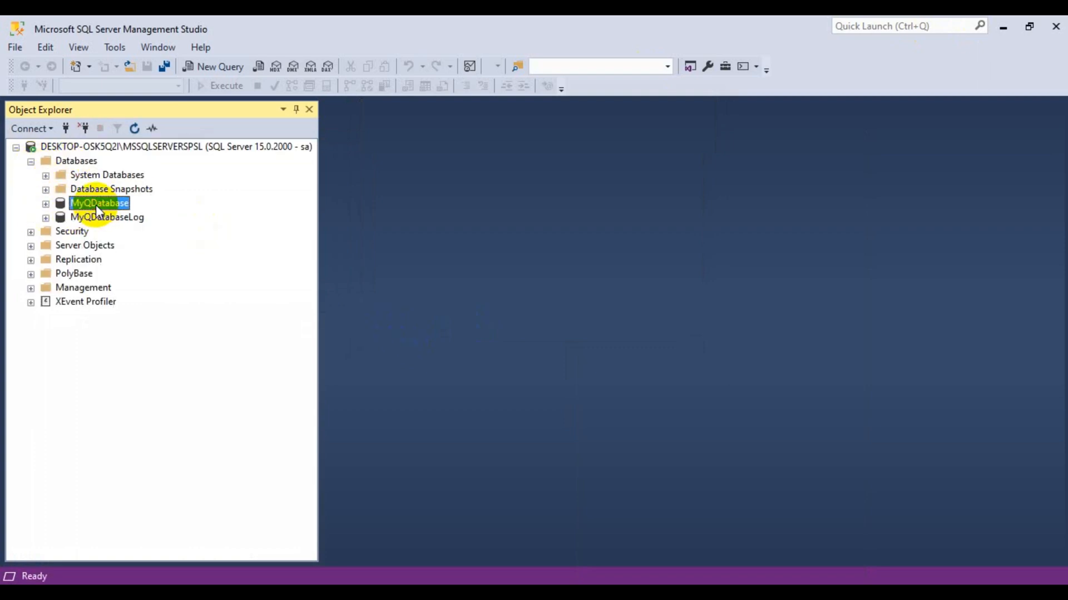
pyautogui.click(45, 204)
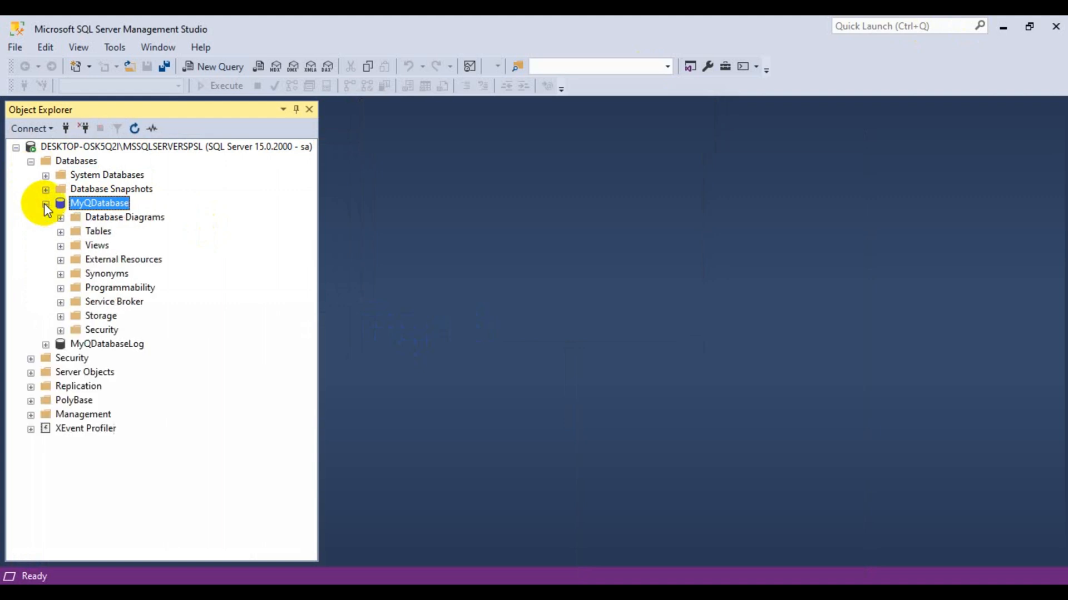
pyautogui.click(61, 232)
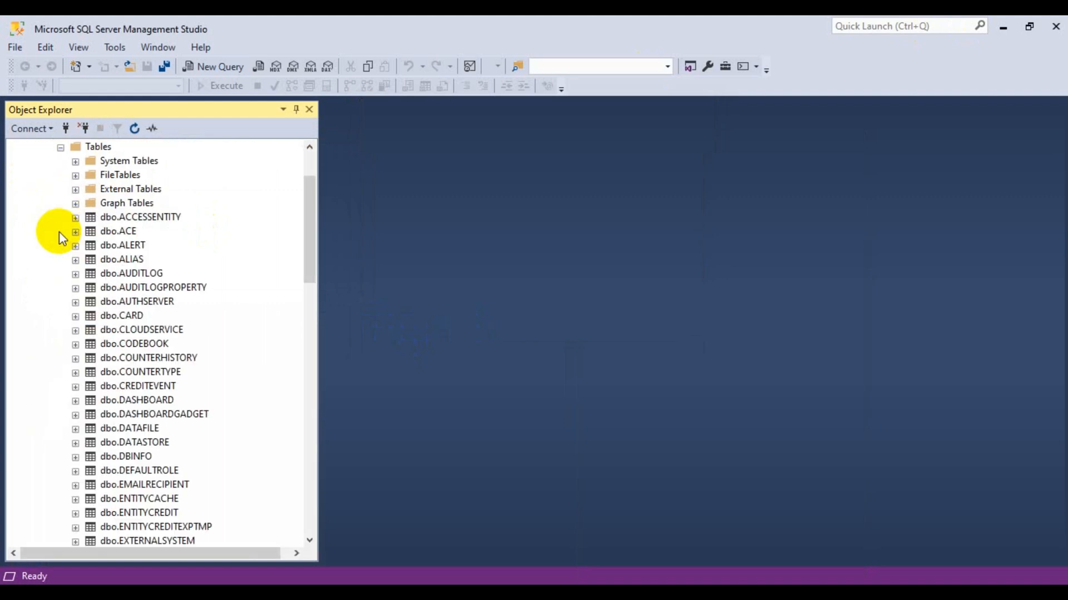
pyautogui.click(114, 218)
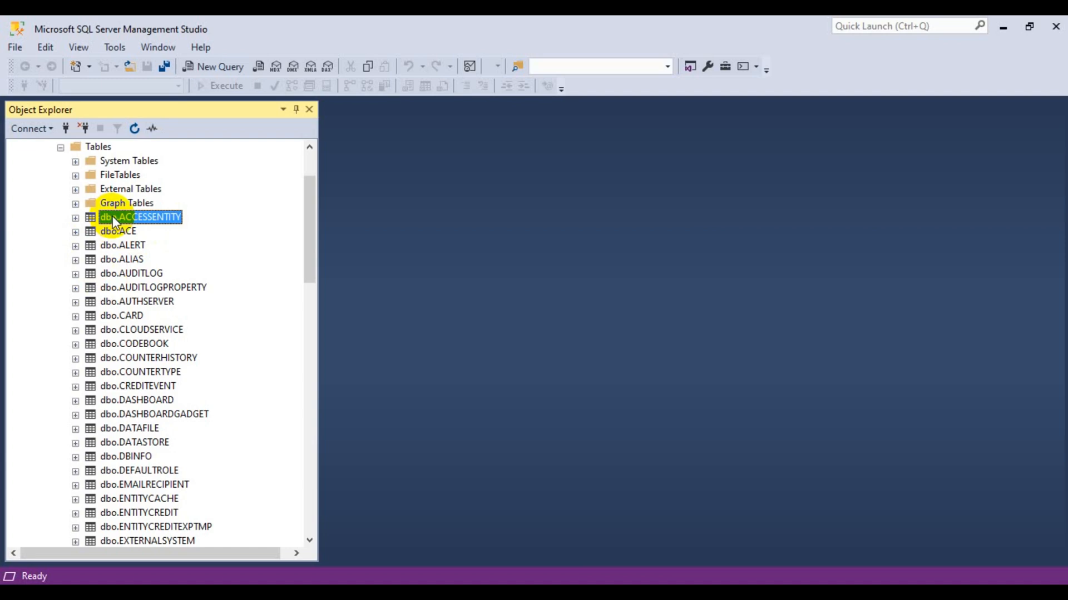
pyautogui.rightClick(115, 221)
pyautogui.click(155, 262)
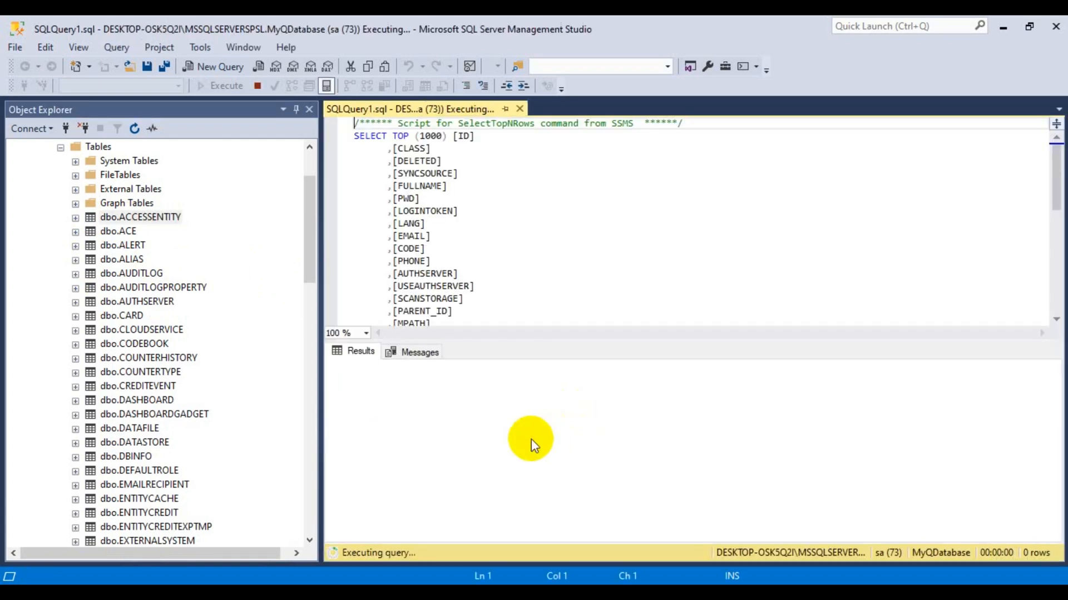
# Browse the 10 dbo.ACCESSENTITY result rows across all columns, then collapse Tables and MyQDatabase.
pyautogui.moveTo(568, 533); pyautogui.dragTo(764, 538)
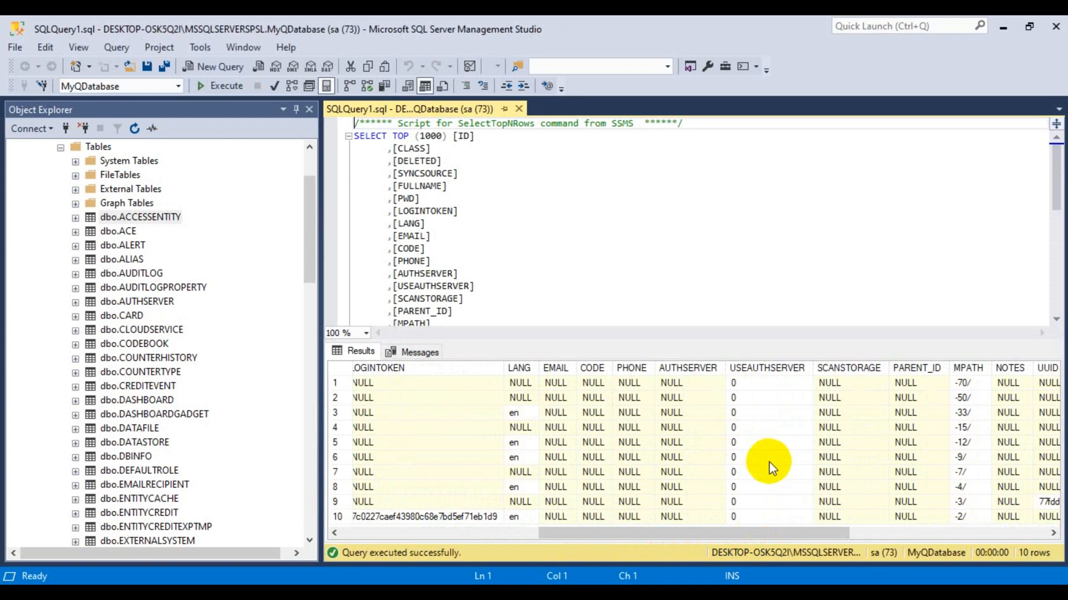
pyautogui.moveTo(759, 533); pyautogui.dragTo(940, 537)
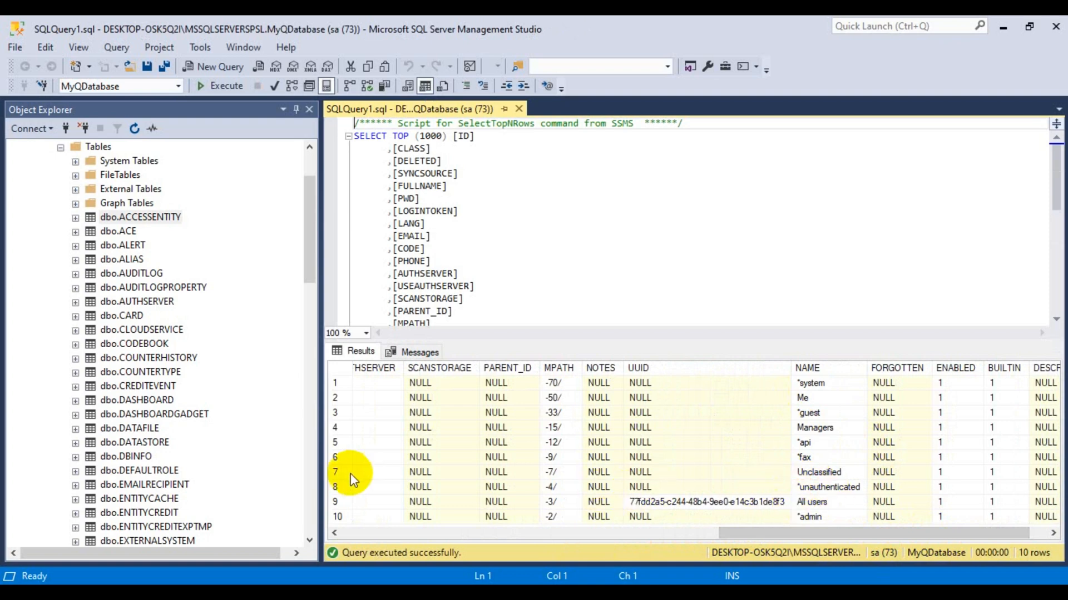
pyautogui.moveTo(755, 533); pyautogui.dragTo(446, 532)
pyautogui.scroll(-5, 185, 435)
pyautogui.scroll(-15, 185, 435)
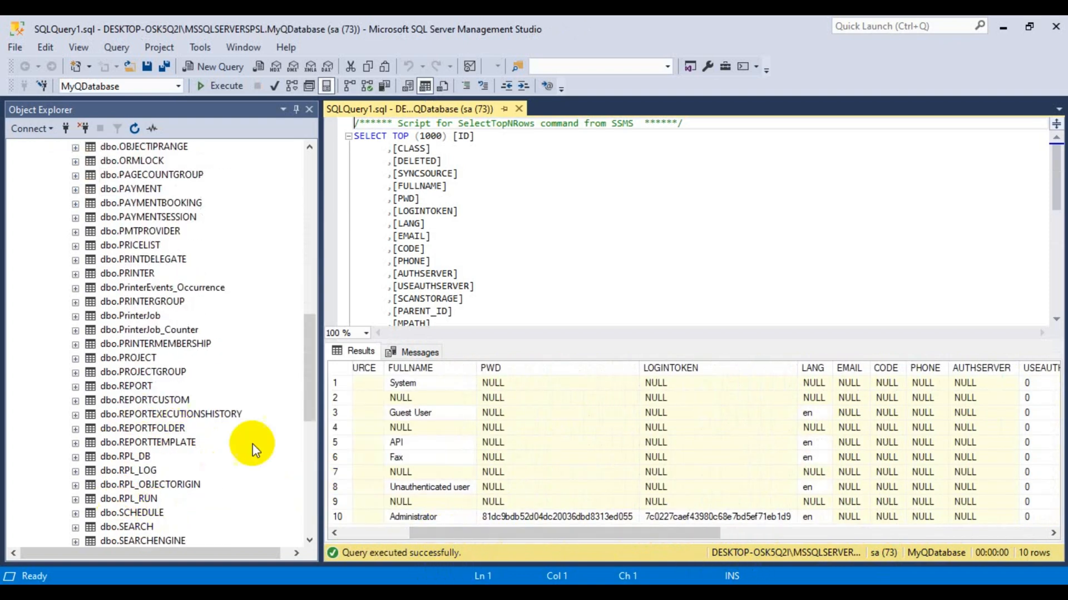
pyautogui.scroll(13, 179, 415)
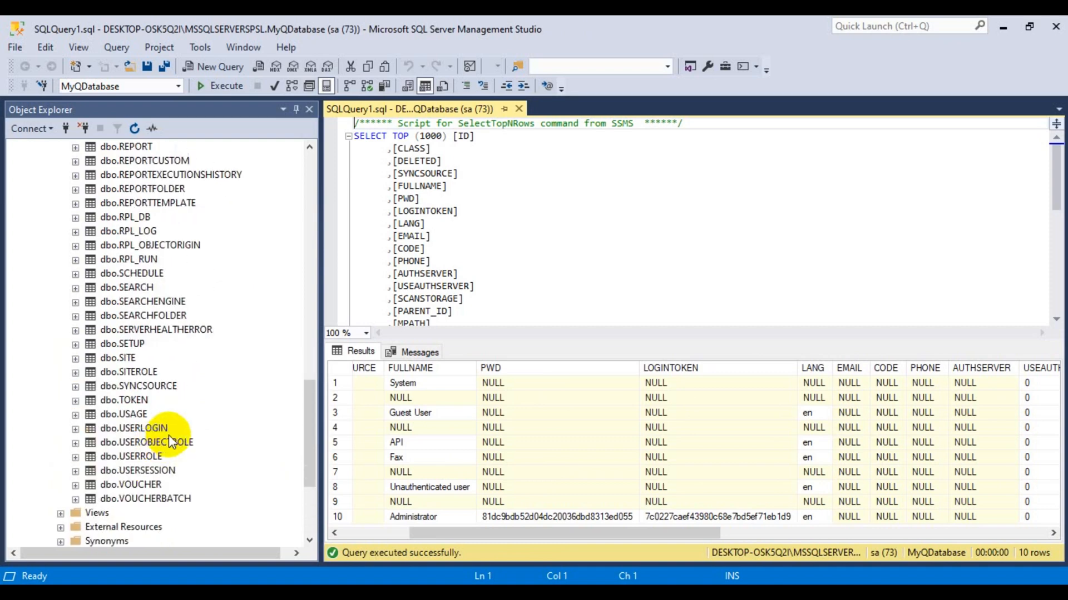
pyautogui.scroll(12, 180, 412)
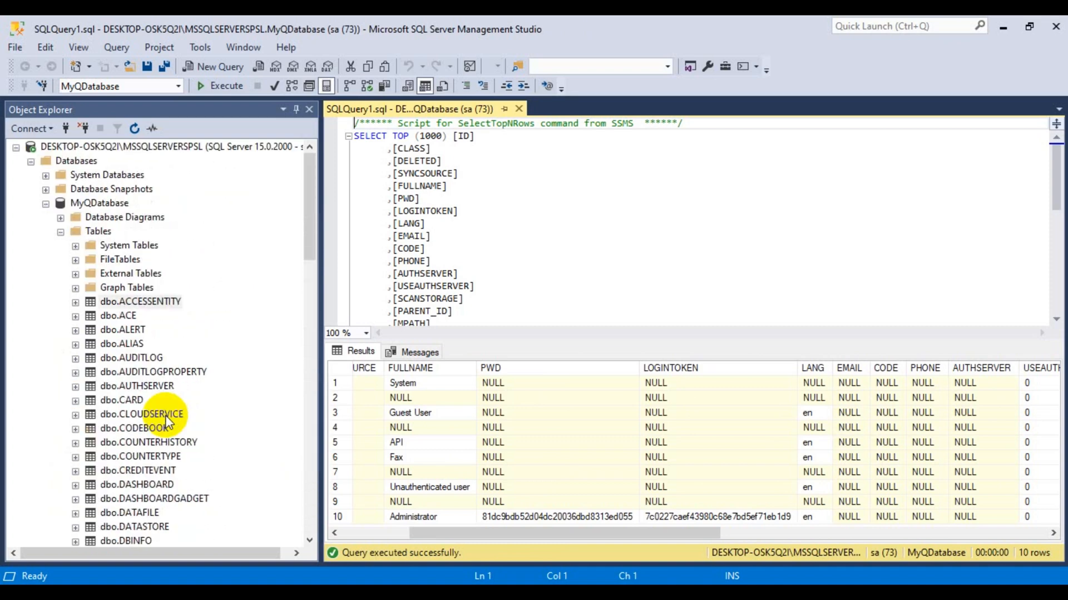
pyautogui.click(61, 233)
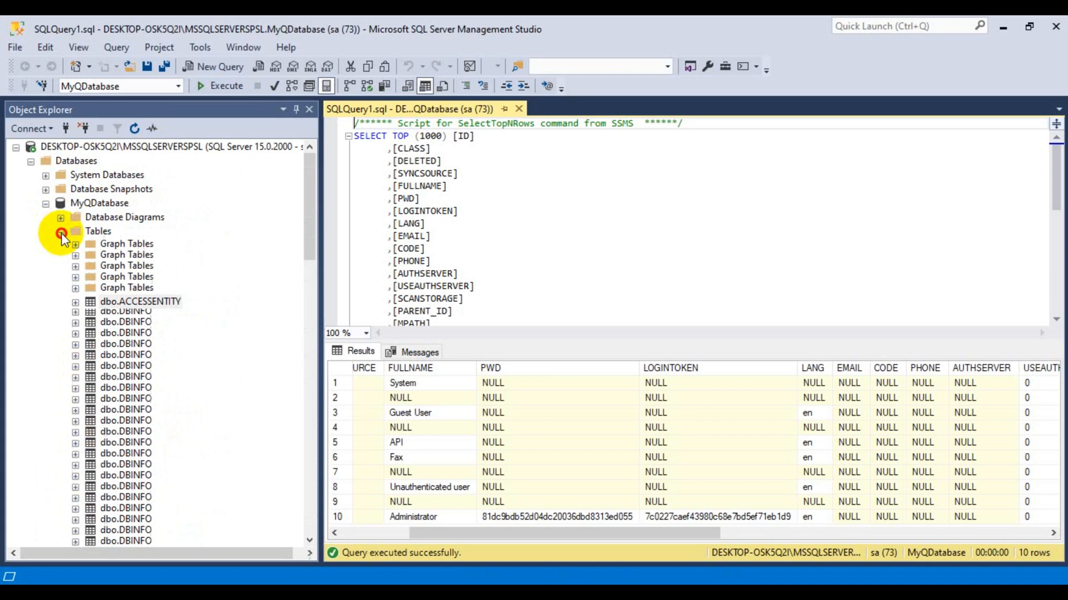
pyautogui.click(45, 203)
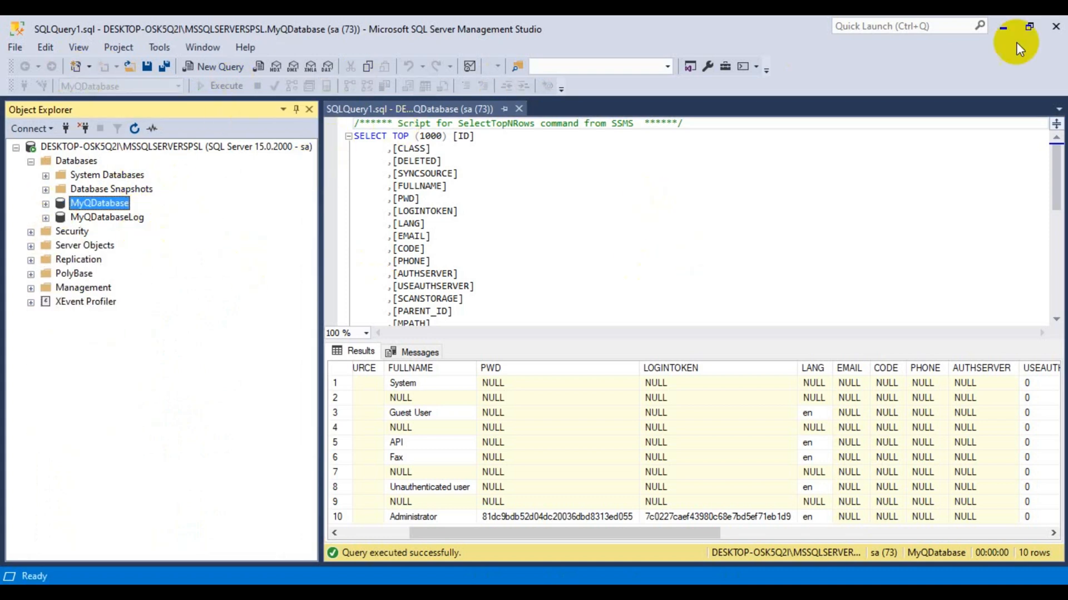
# Log in to the MyQ web interface at localhost:8083 with the administrator user name and password.
pyautogui.click(700, 290)
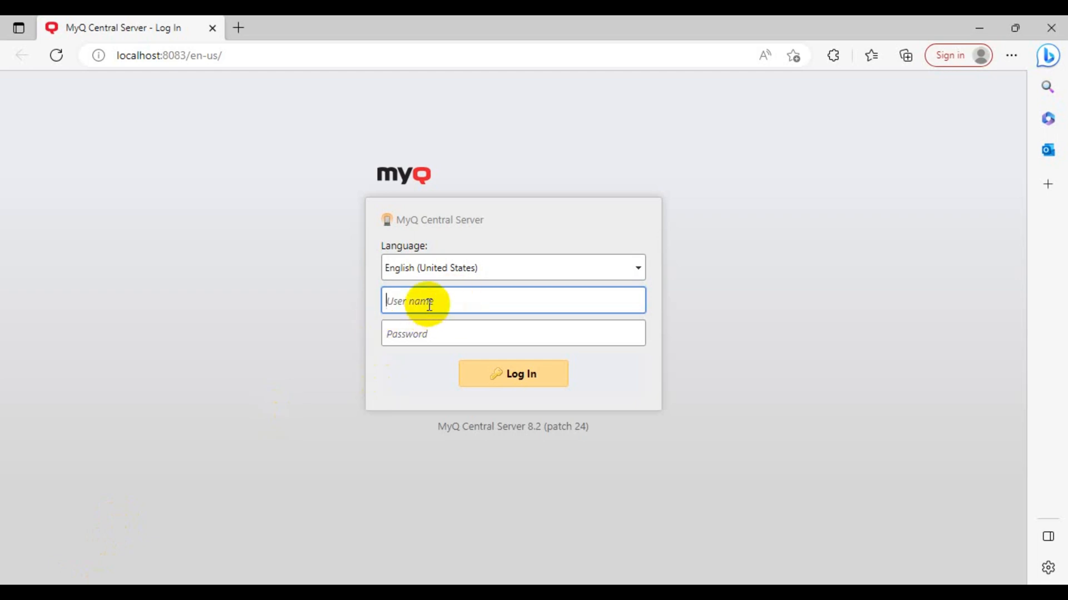
pyautogui.write('*admin')
pyautogui.press('Tab')
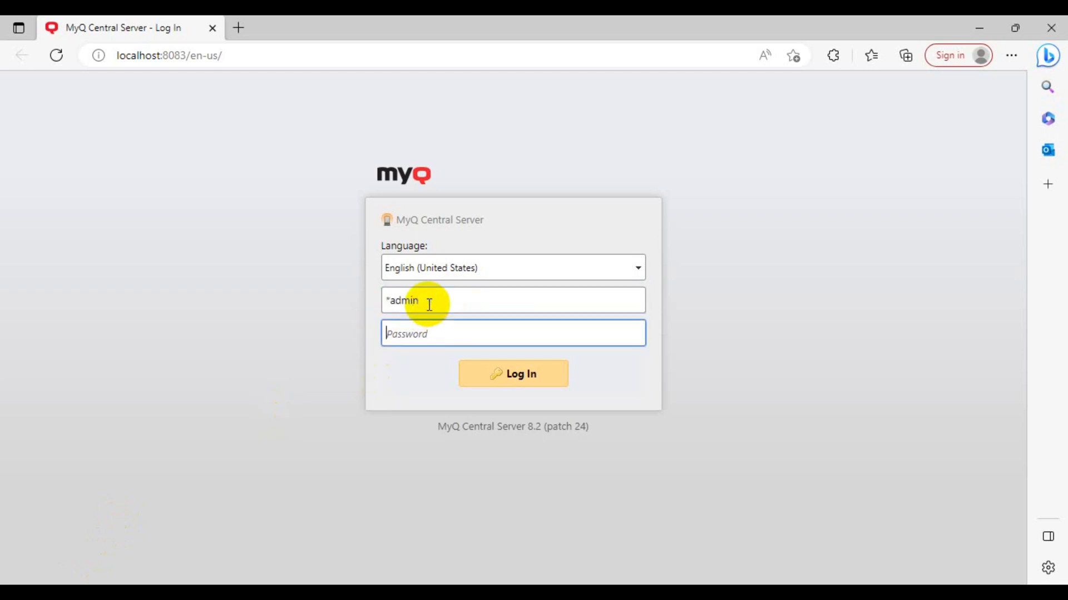
pyautogui.write('123')
pyautogui.press('Return')
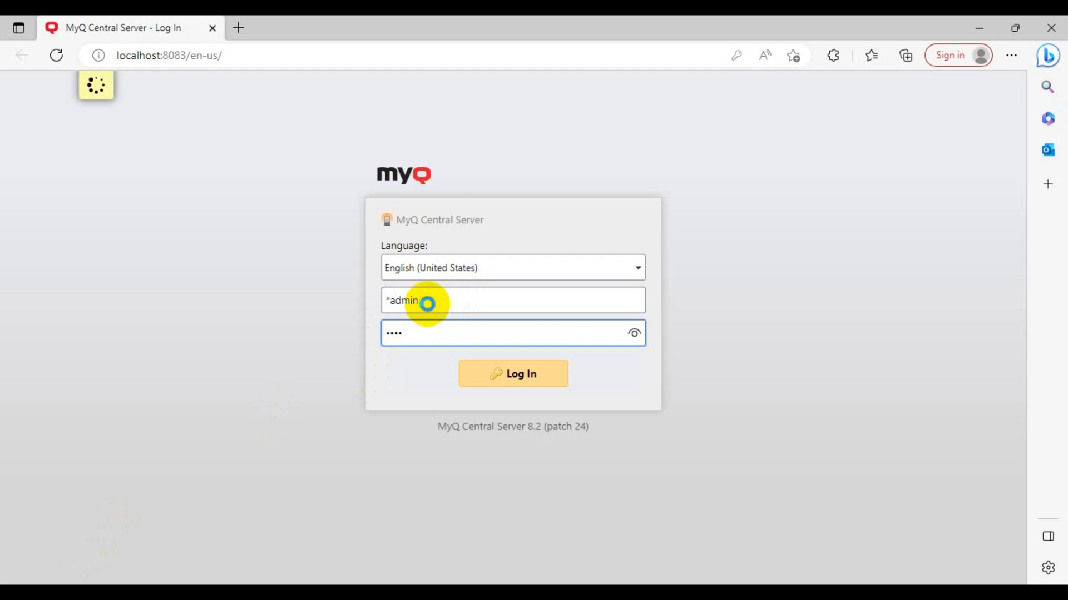